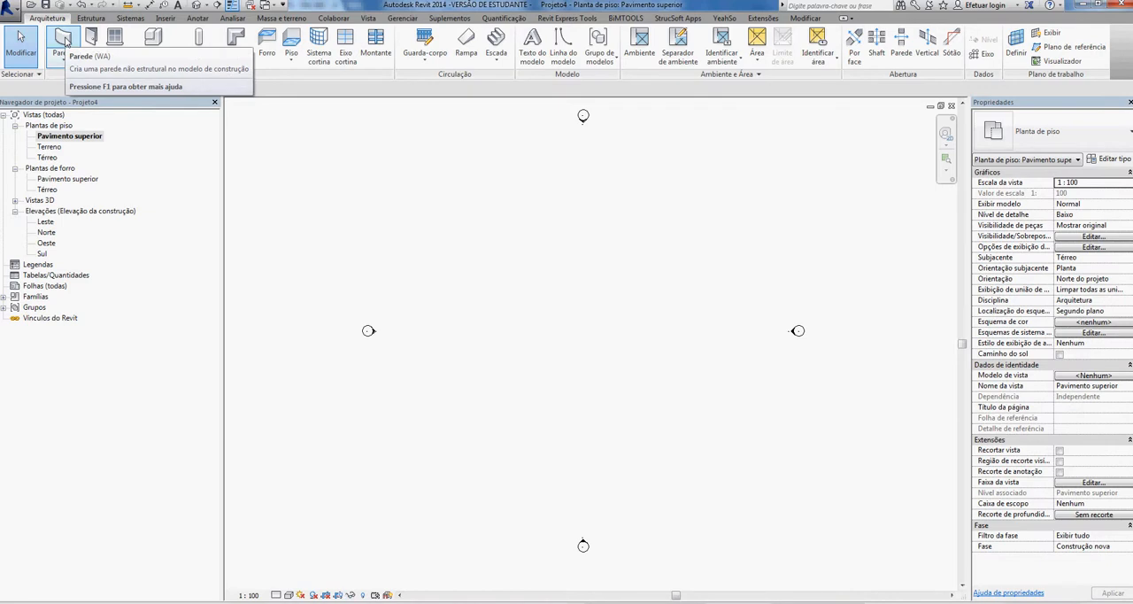
- Examine the layer structure of the Exterior - Tijolo em montante metálico wall type without changing it, and return to the Genérico - 200 mm type
left_click(64, 41)
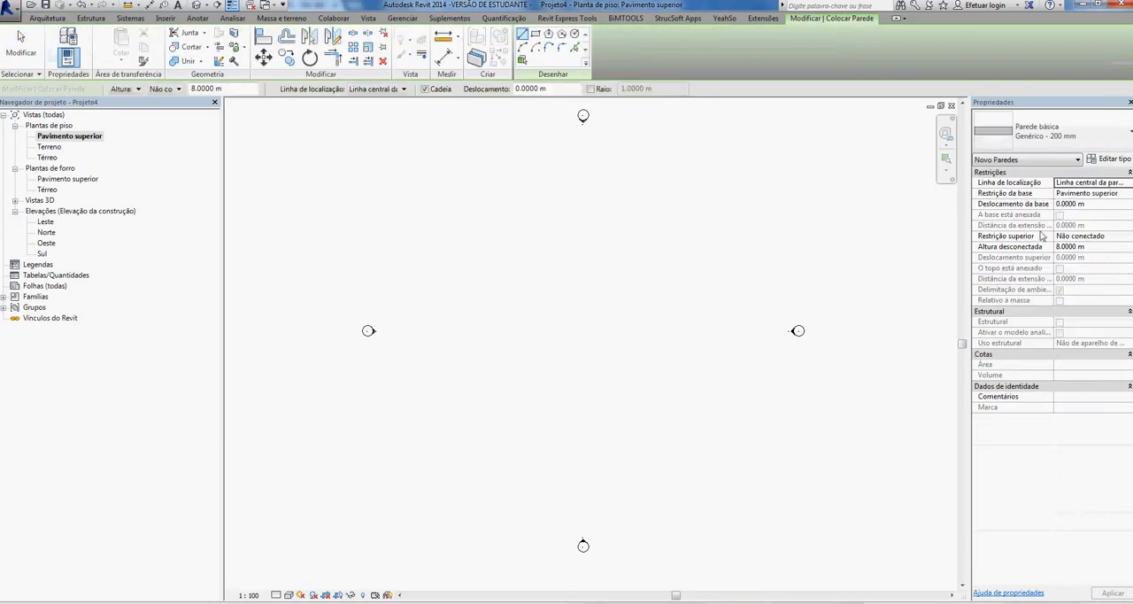
left_click(1084, 135)
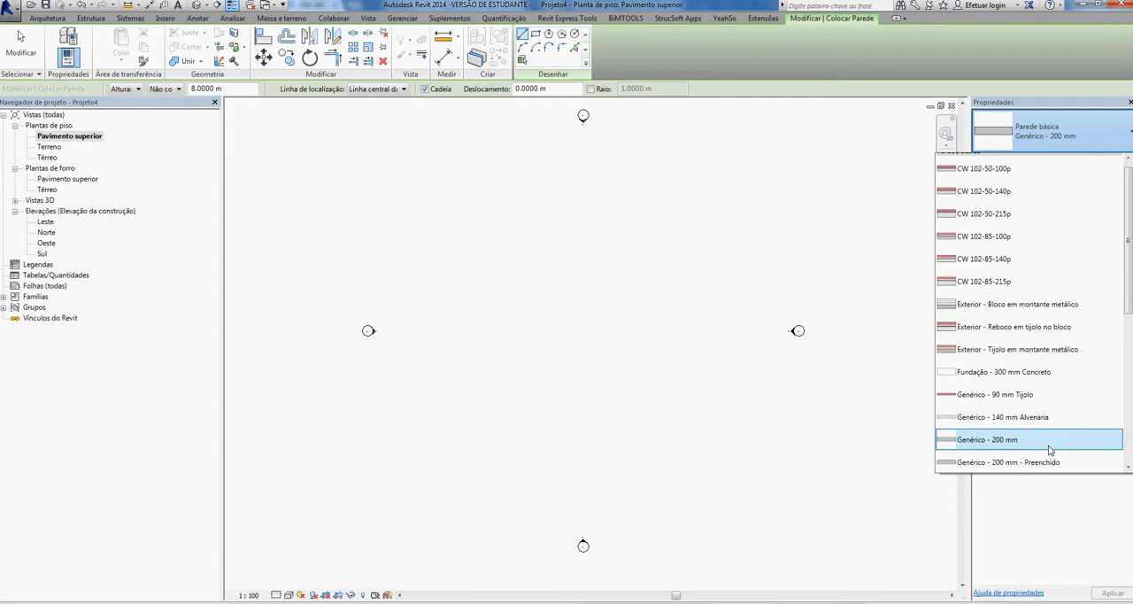
left_click(1047, 349)
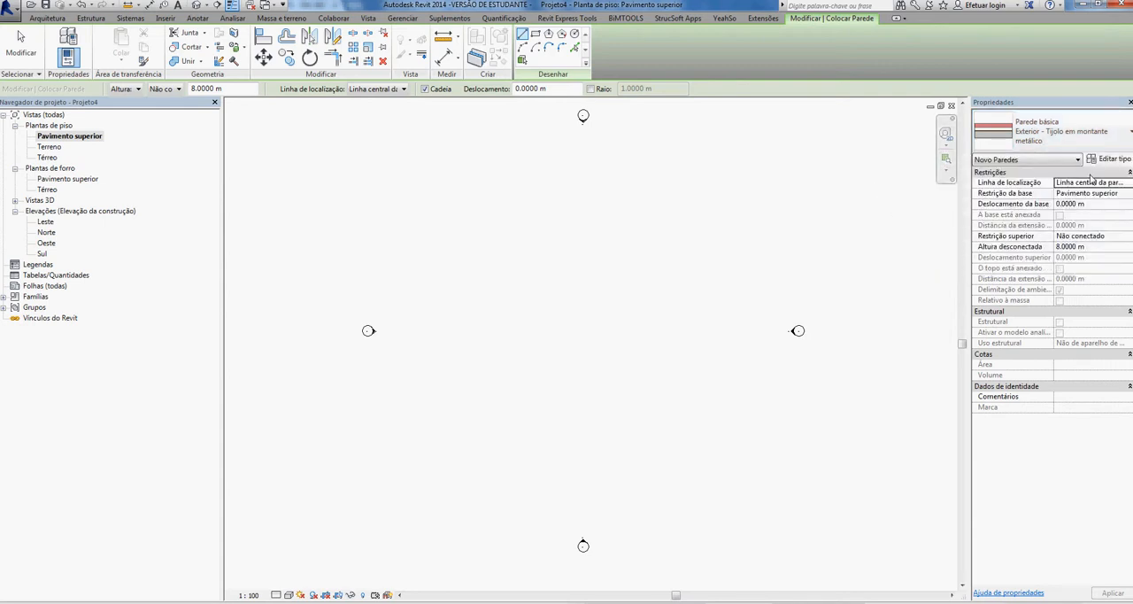
left_click(1121, 163)
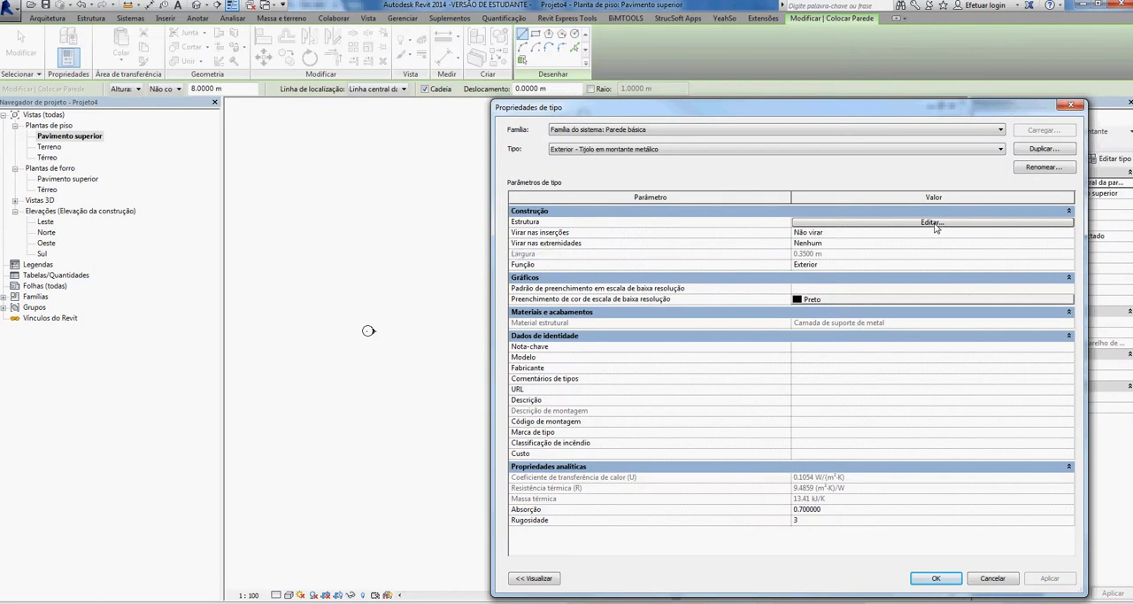
left_click(933, 223)
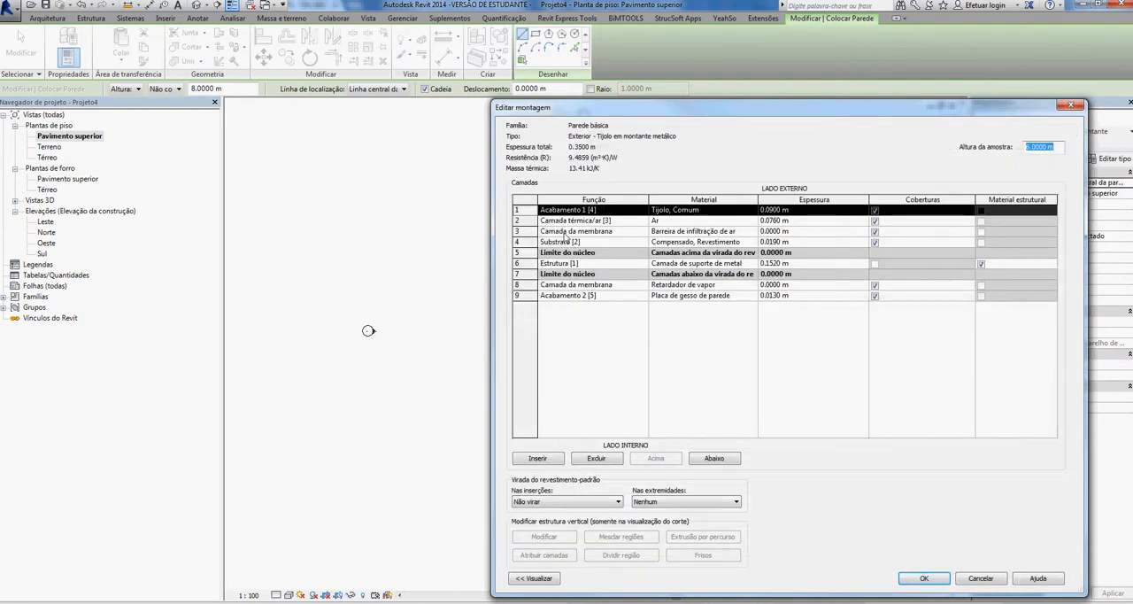
left_click(978, 577)
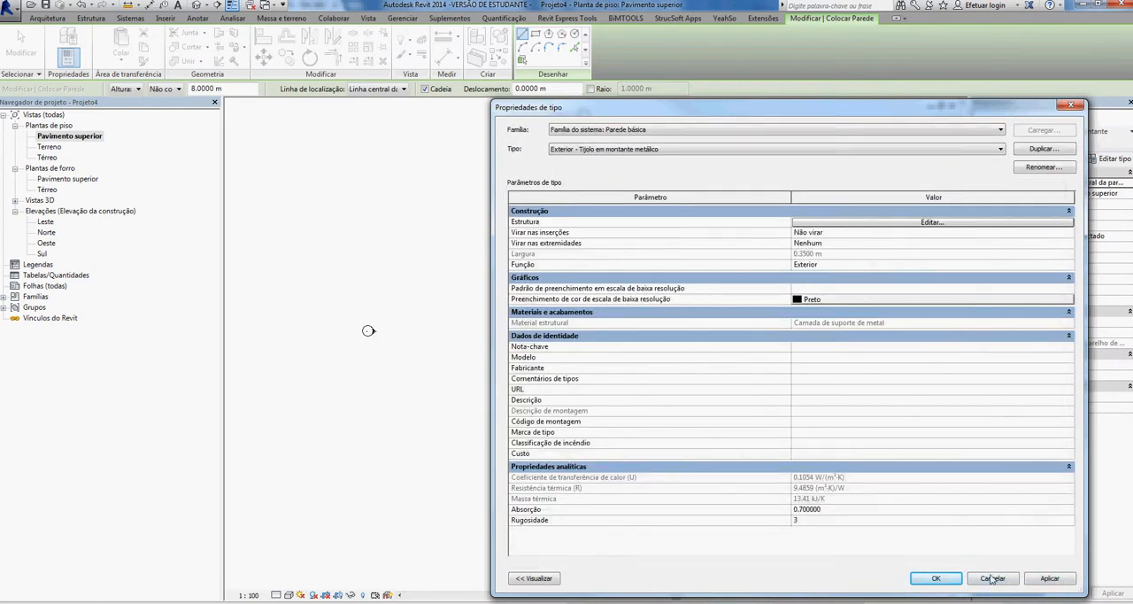
left_click(993, 579)
left_click(1053, 131)
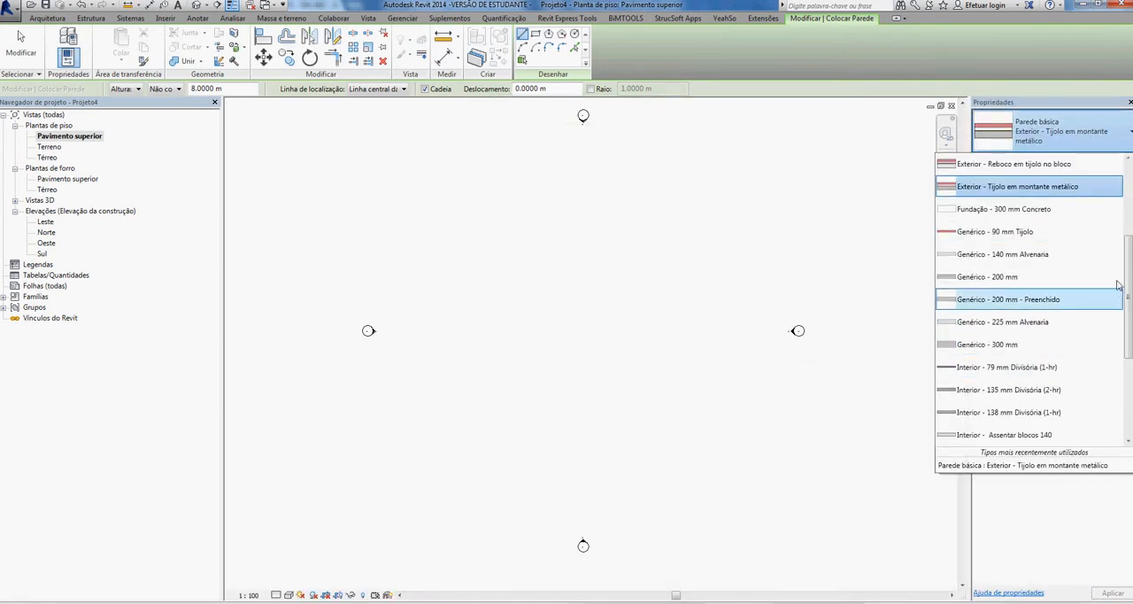
left_click(1067, 278)
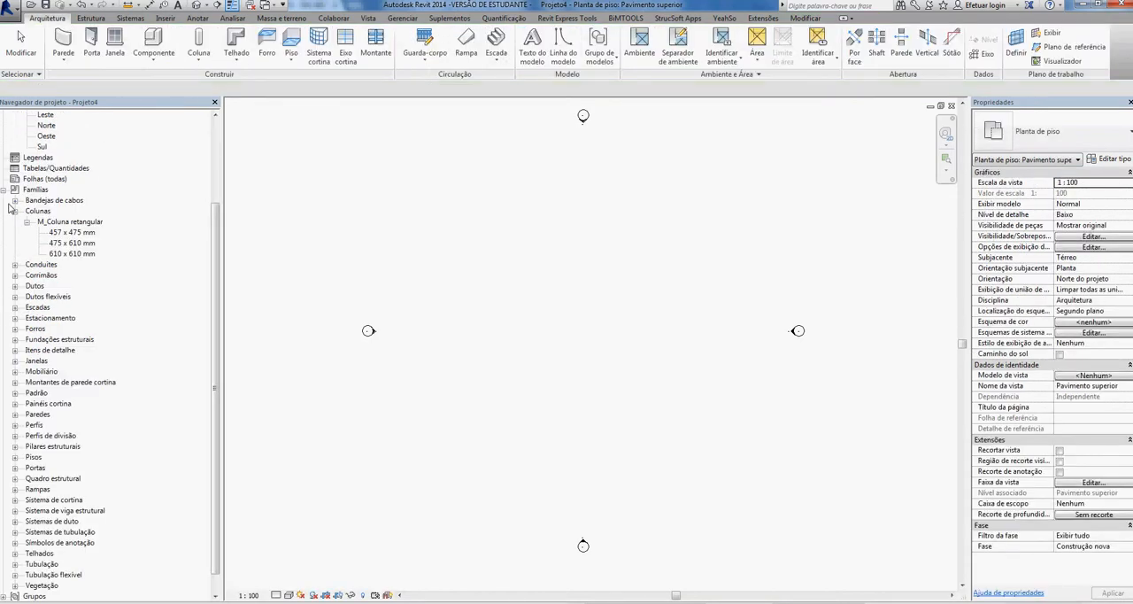
- Collapse the Colunas families and expand the Paredes category to view the available wall families
left_click(14, 211)
left_click(14, 392)
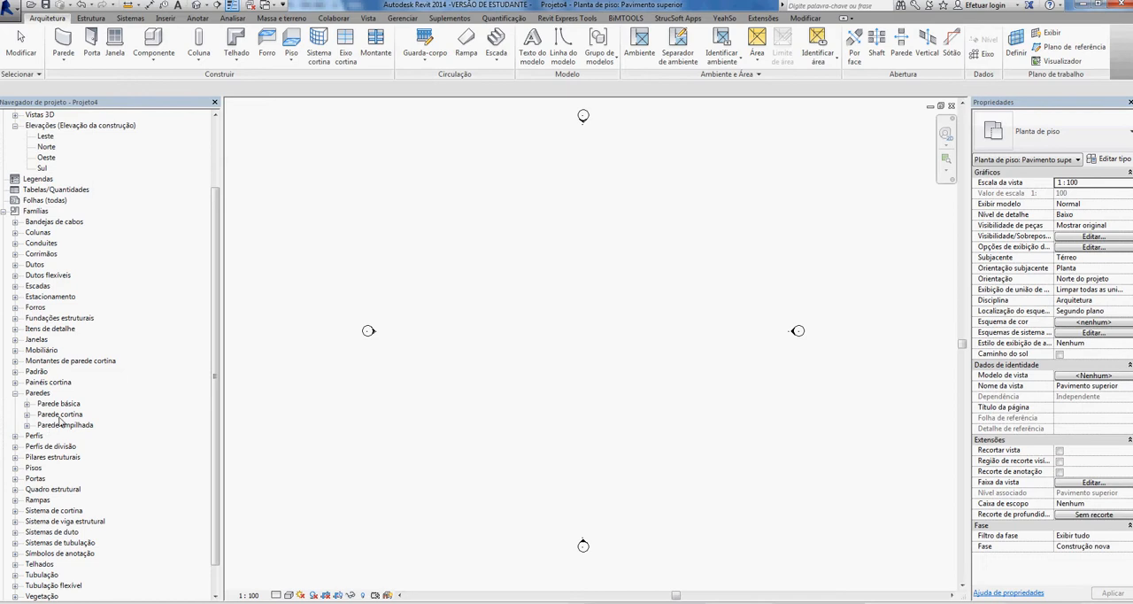
left_click(66, 41)
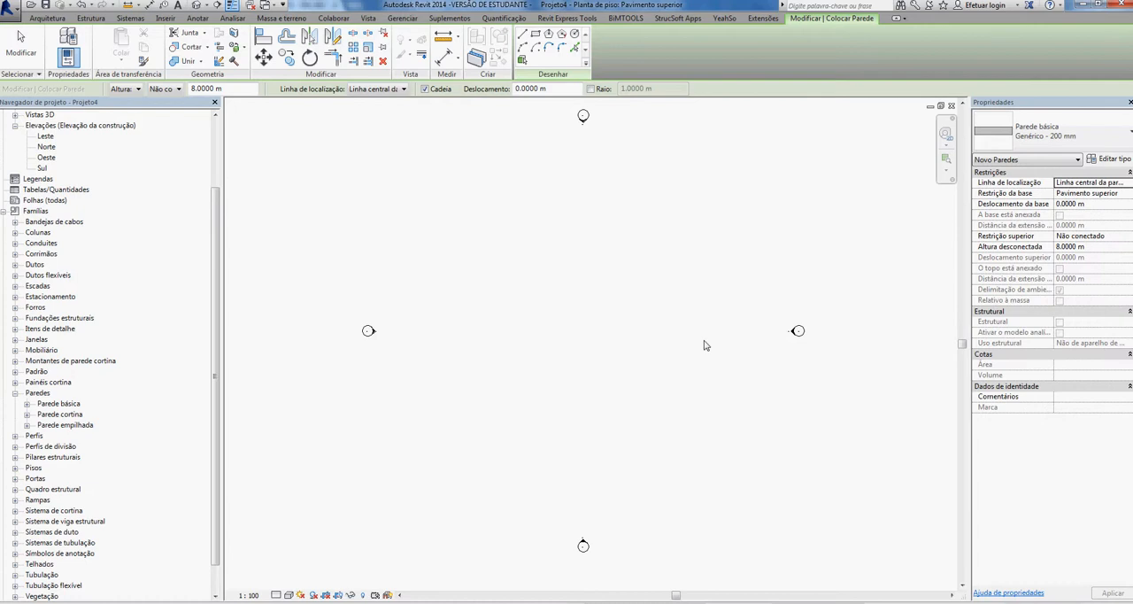
left_click_drag(215, 206, 210, 139)
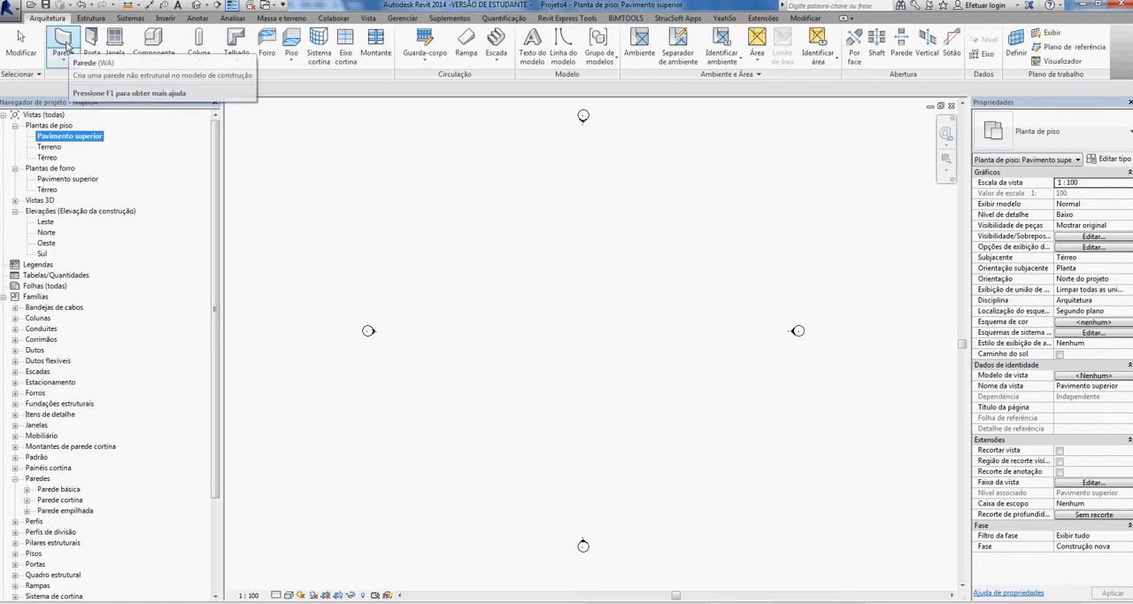
left_click(62, 40)
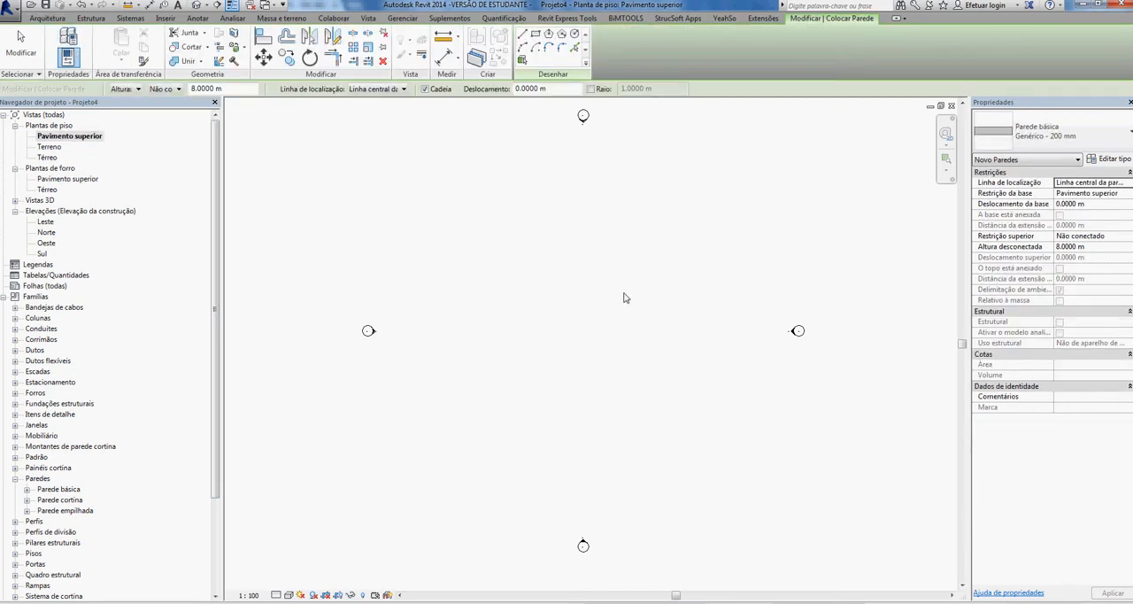
left_click(178, 91)
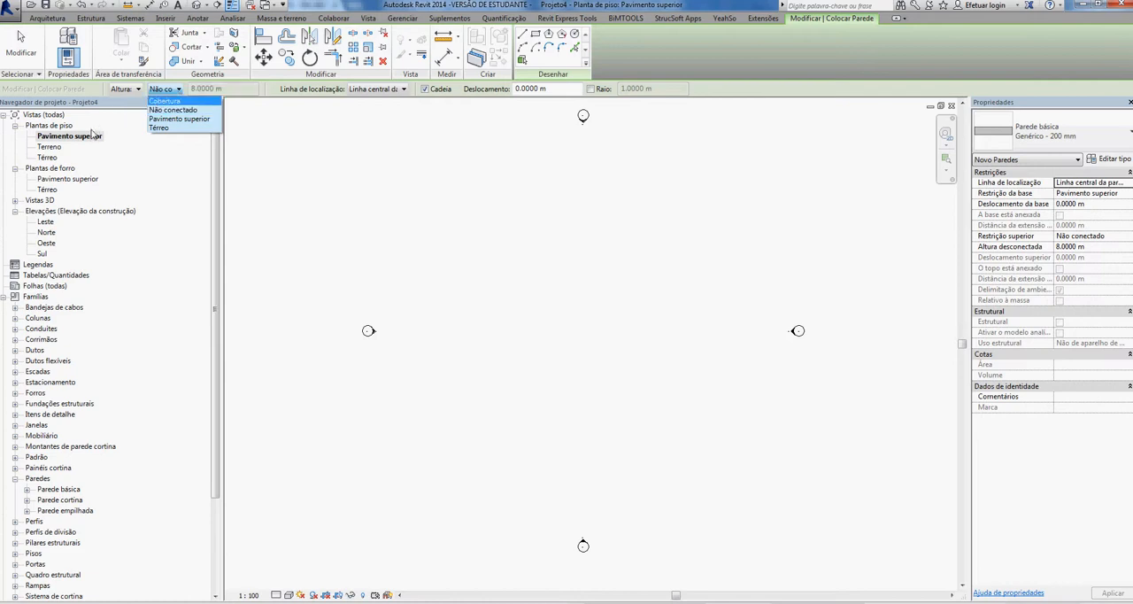
- Open the Térreo floor plan and start placing a basic wall there
double_click(46, 157)
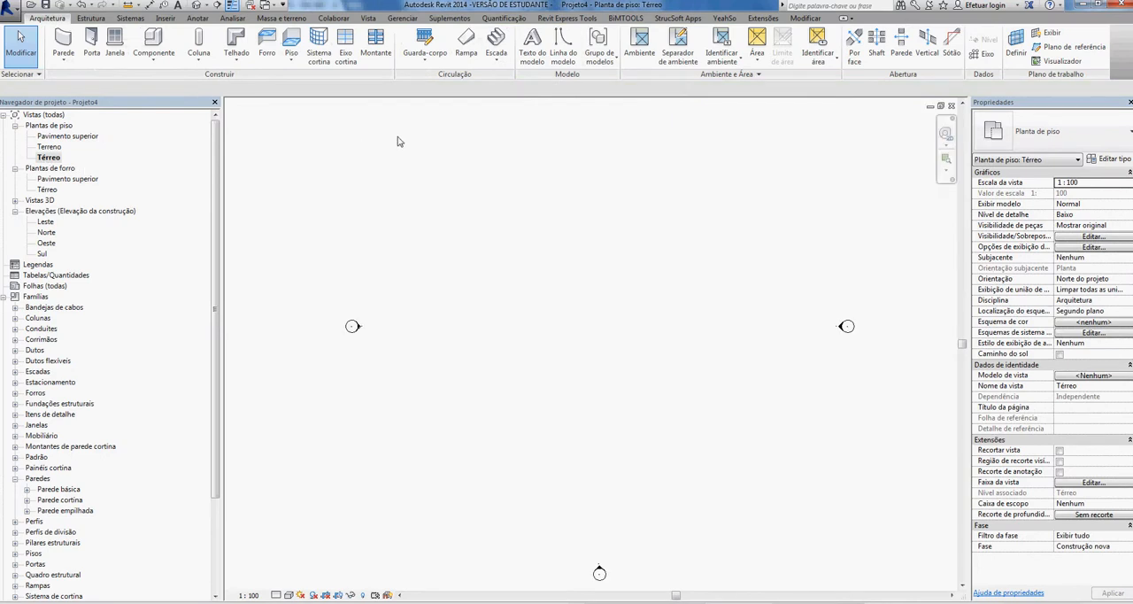
left_click(63, 40)
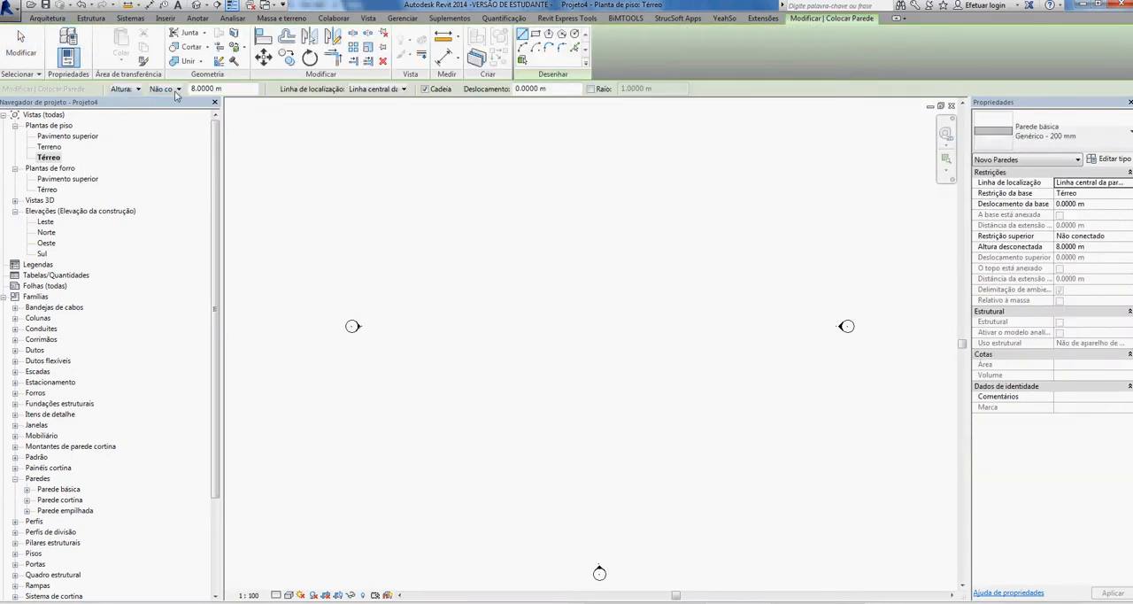
- Try to set the top level of the new walls to Térreo
left_click(176, 89)
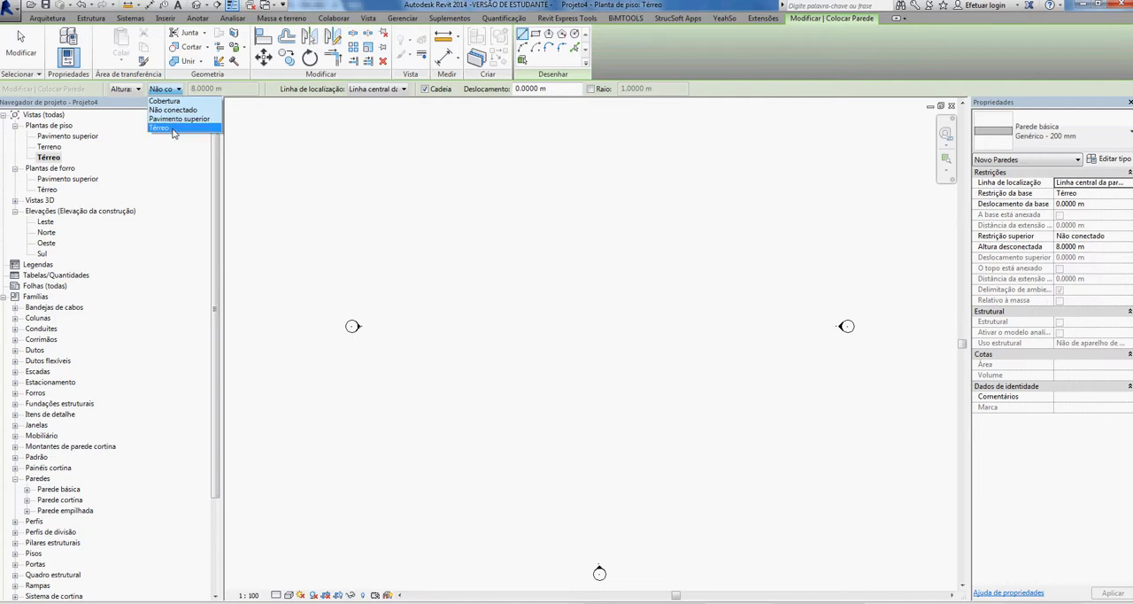
left_click(174, 131)
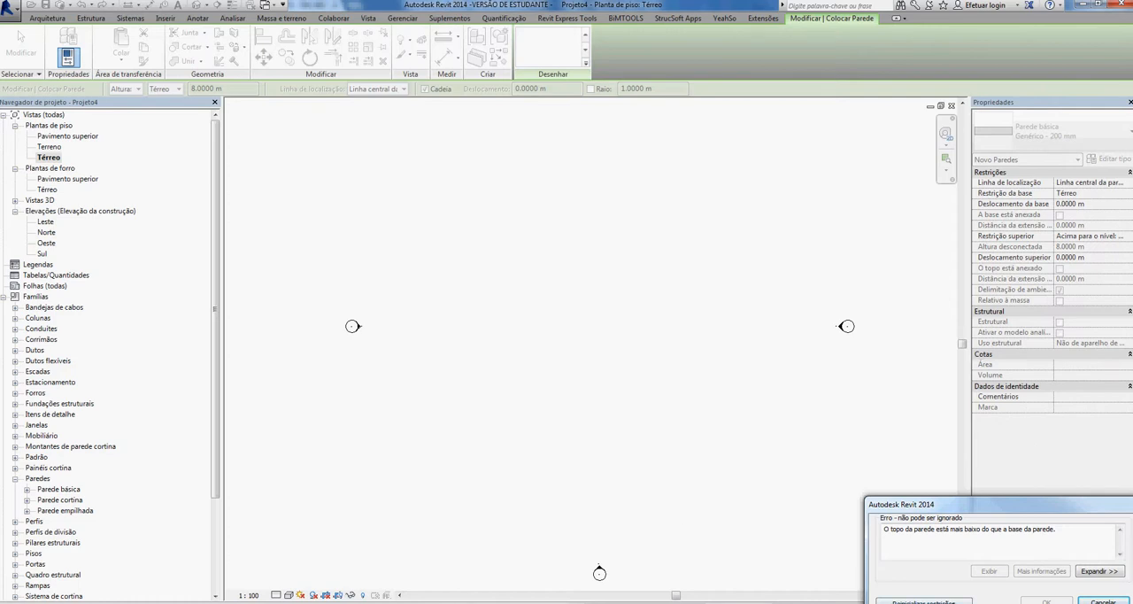
left_click(1103, 601)
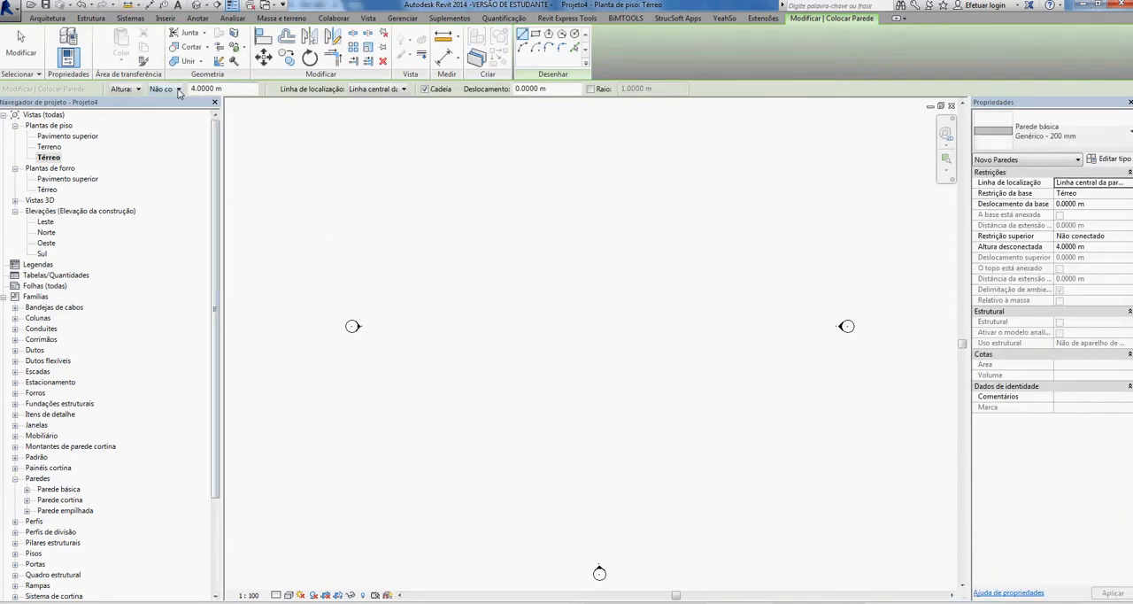
- Set the new walls' height up to Pavimento superior and their location line to Linha central da parede
left_click(178, 89)
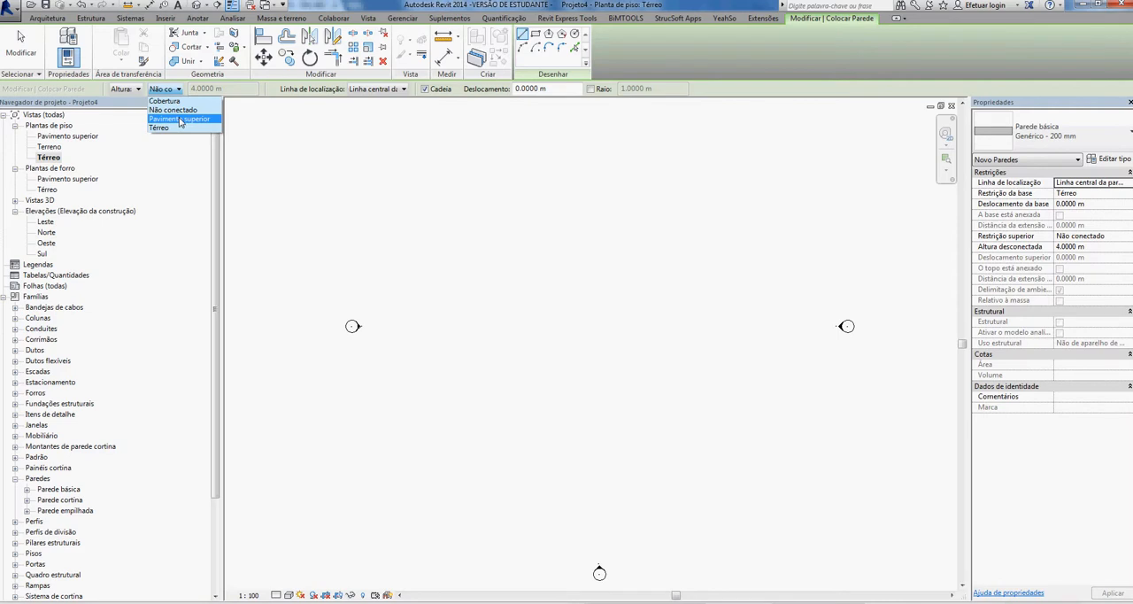
left_click(180, 121)
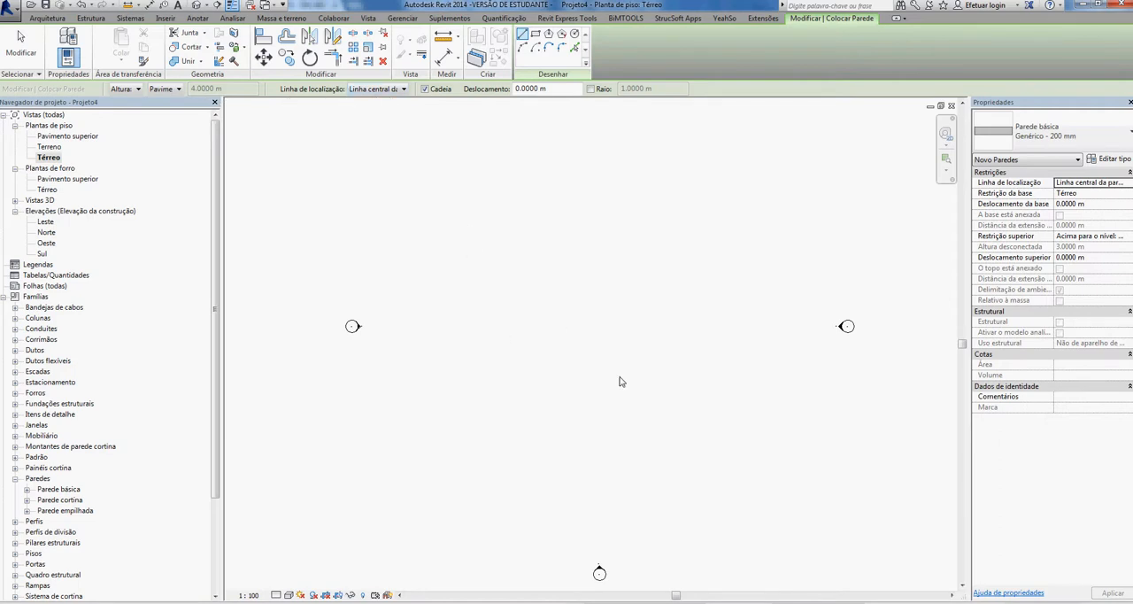
left_click(402, 90)
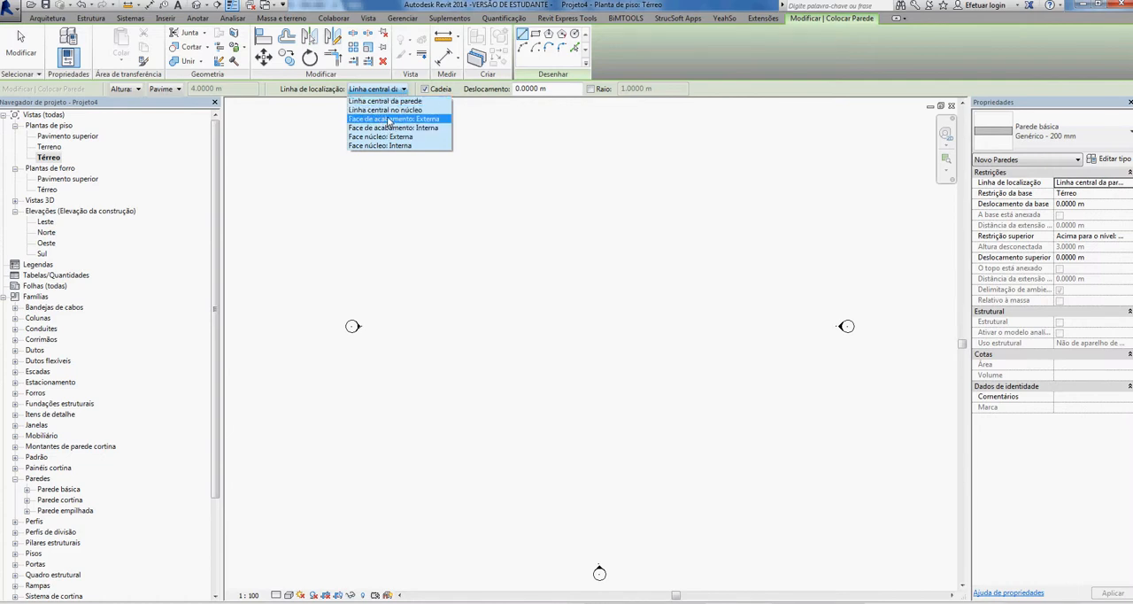
left_click(390, 101)
left_click(424, 88)
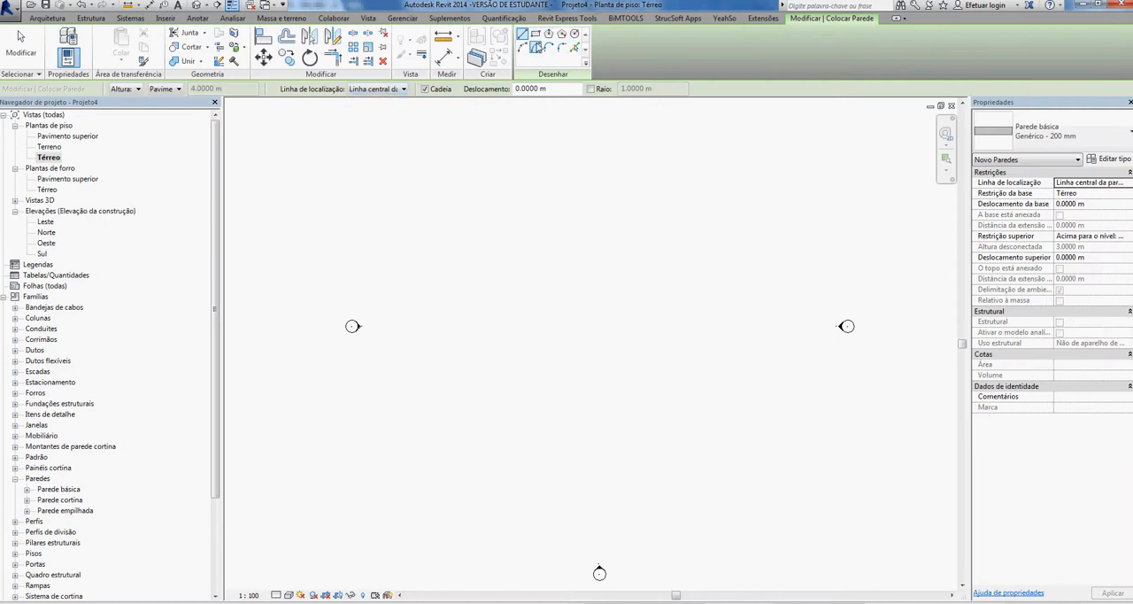
- Draw a rectangular enclosure of walls about 32.1 m by 15.3 m between the elevation markers
left_click(535, 34)
left_click(442, 265)
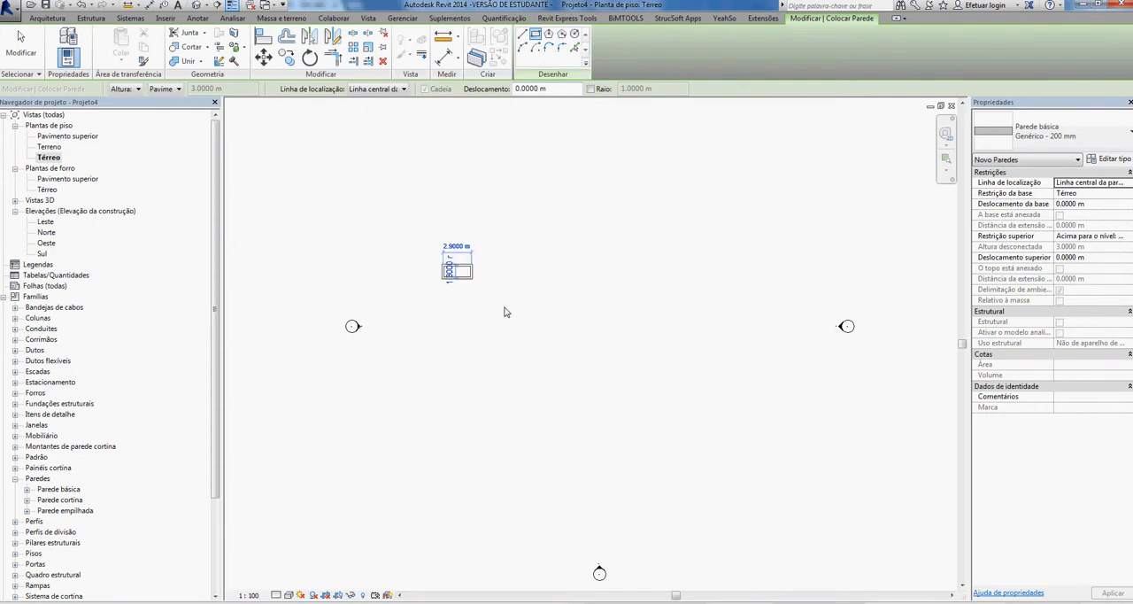
left_click(759, 416)
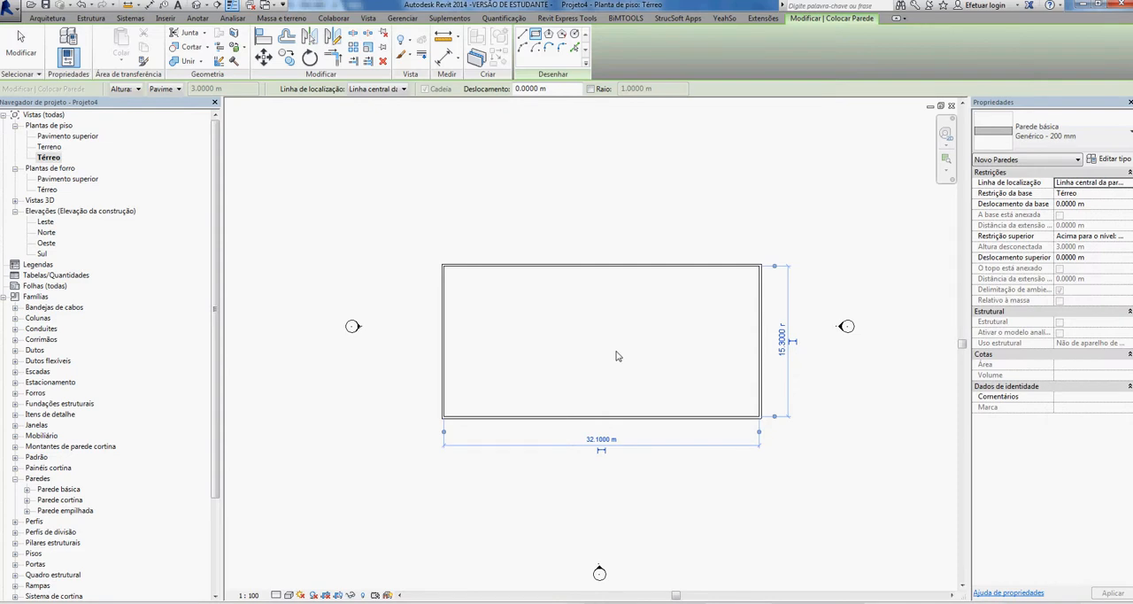
key("Escape")
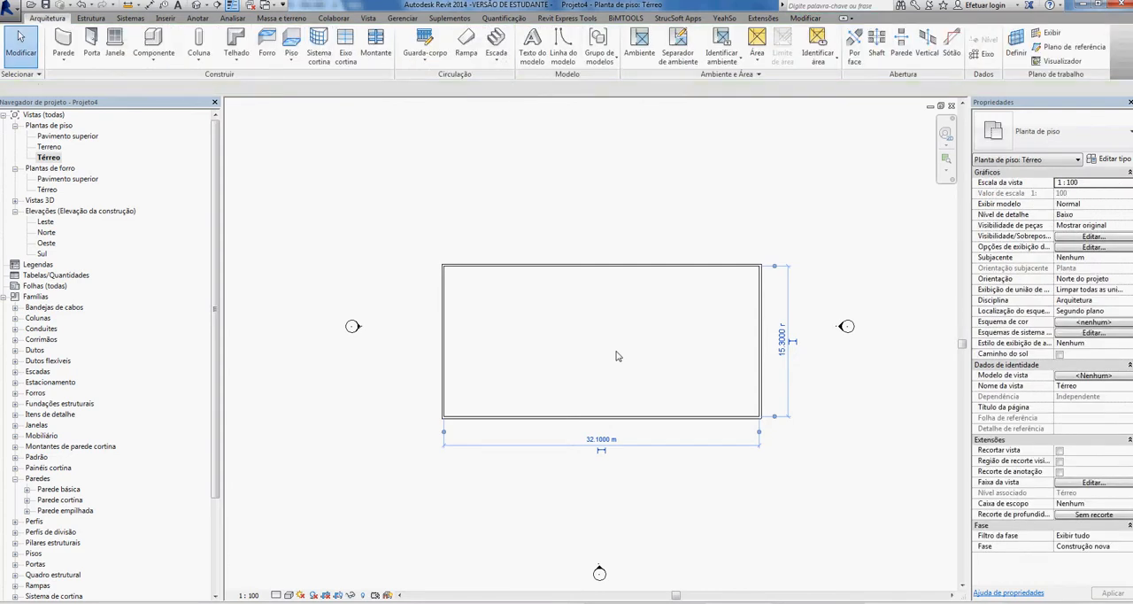
left_click(618, 356)
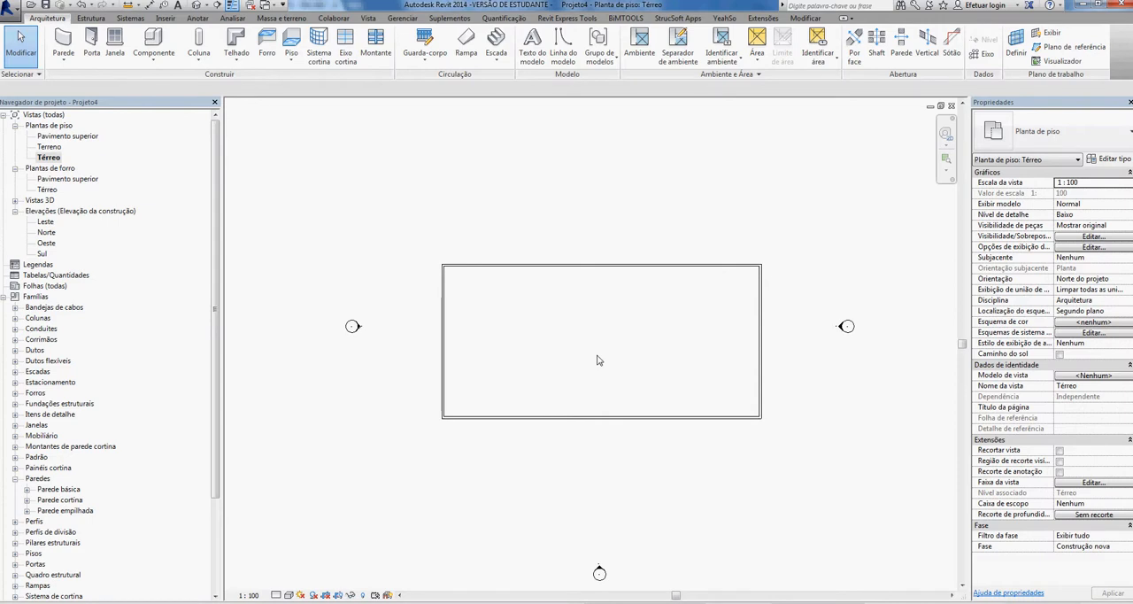
- Draw a vertical dividing wall from the midpoint of the upper wall to the midpoint of the lower wall
left_click(63, 42)
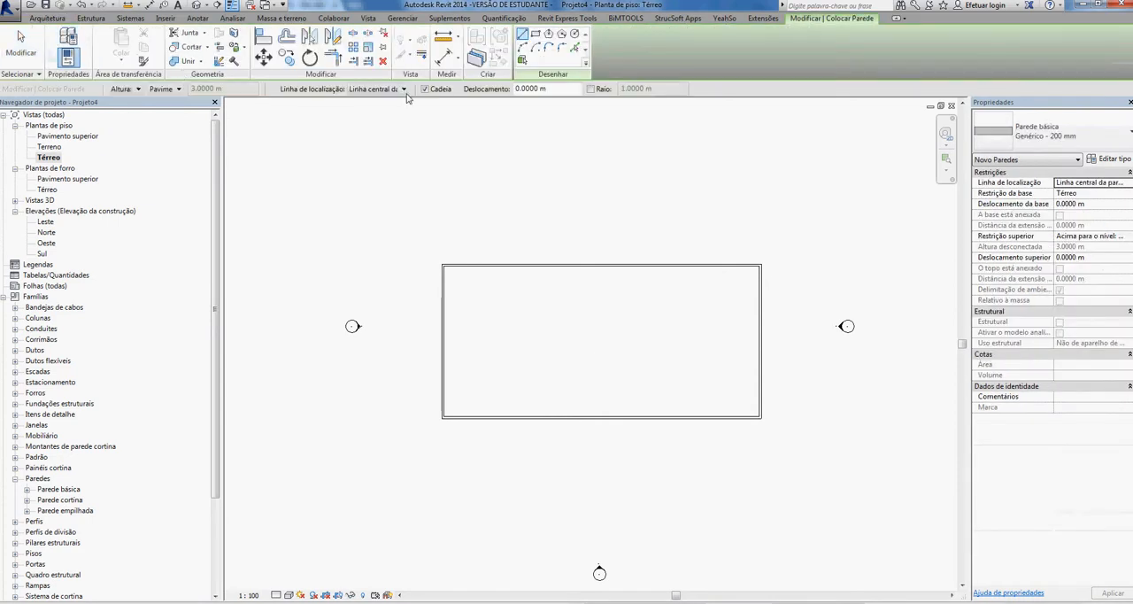
left_click(603, 266)
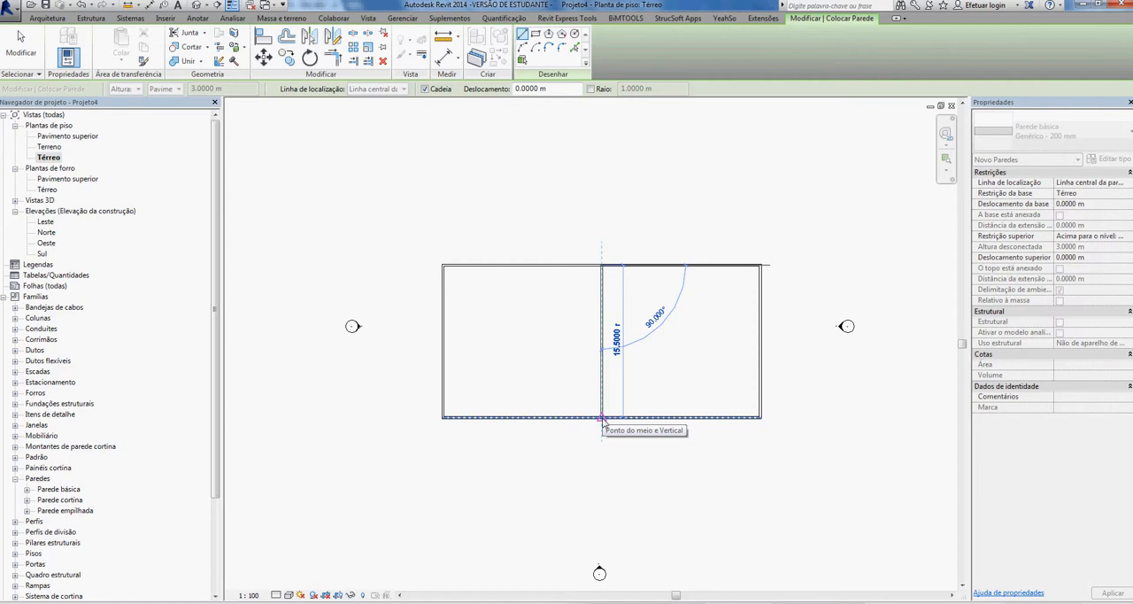
left_click(603, 418)
key("Escape")
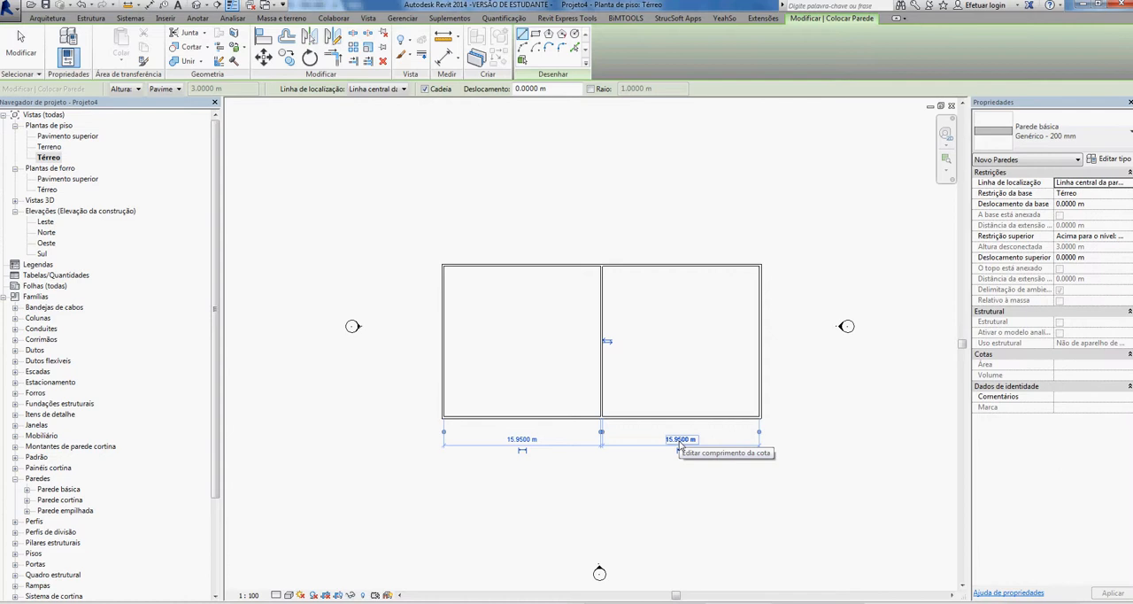
- Set the distance between the dividing wall and the right outer wall to 10 m
left_click(680, 440)
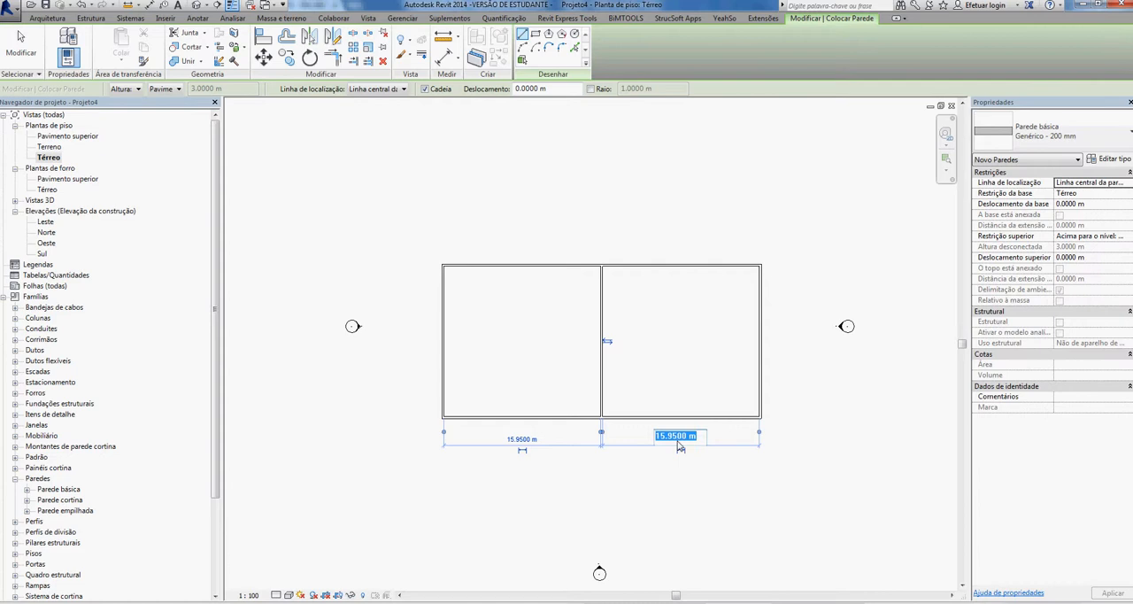
type("10")
key("Return")
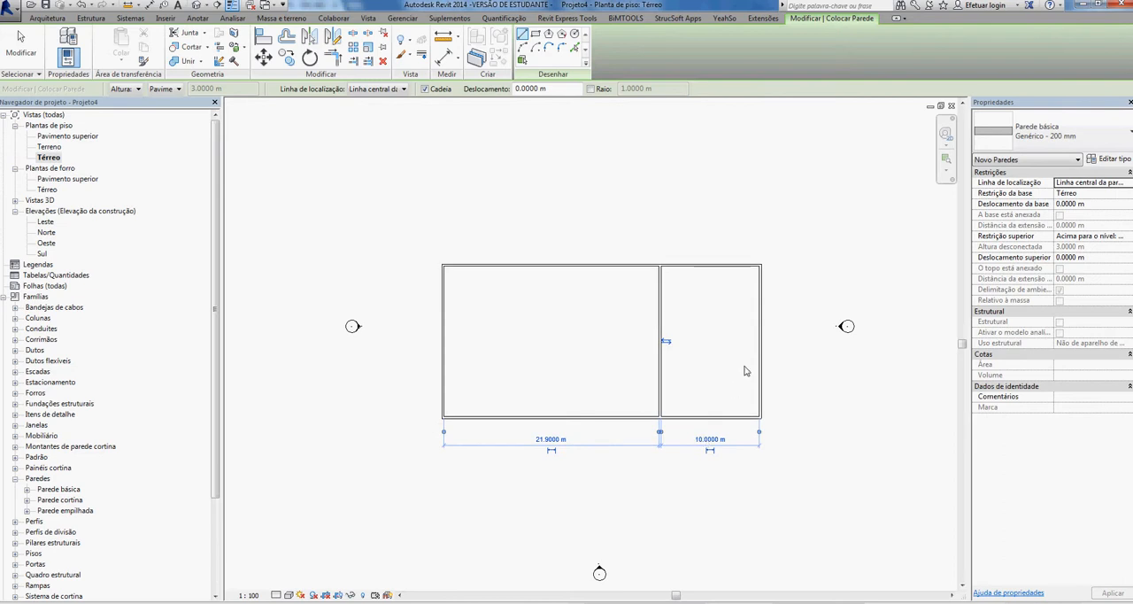
key("Escape")
key("Escape")
- Move the upper outer wall by setting its distance from the lower wall to 10 m
left_click(760, 341)
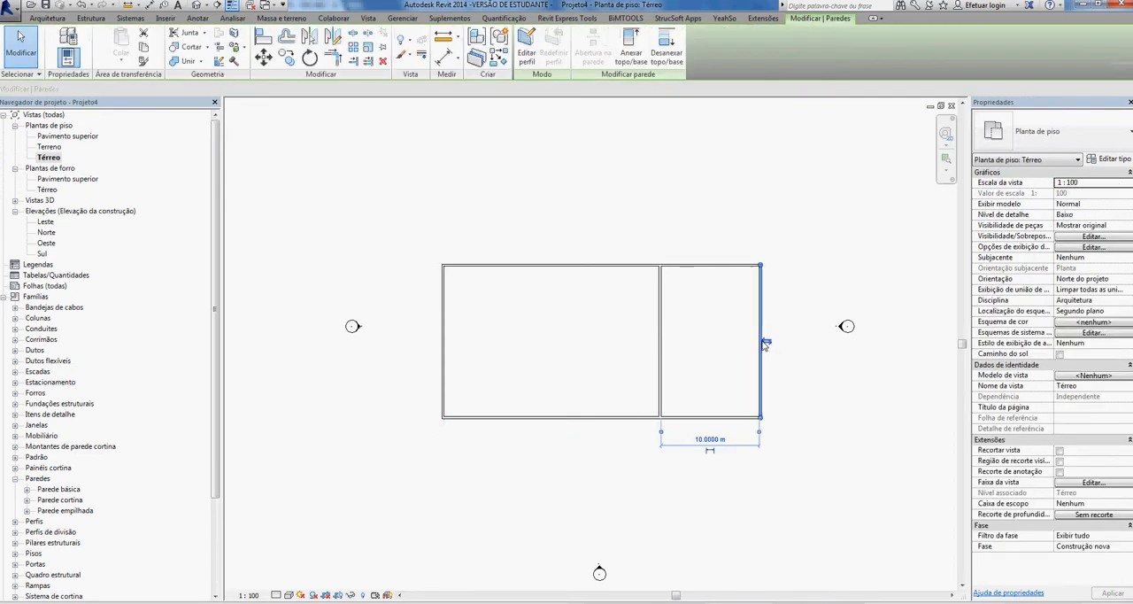
left_click(687, 264)
left_click(781, 338)
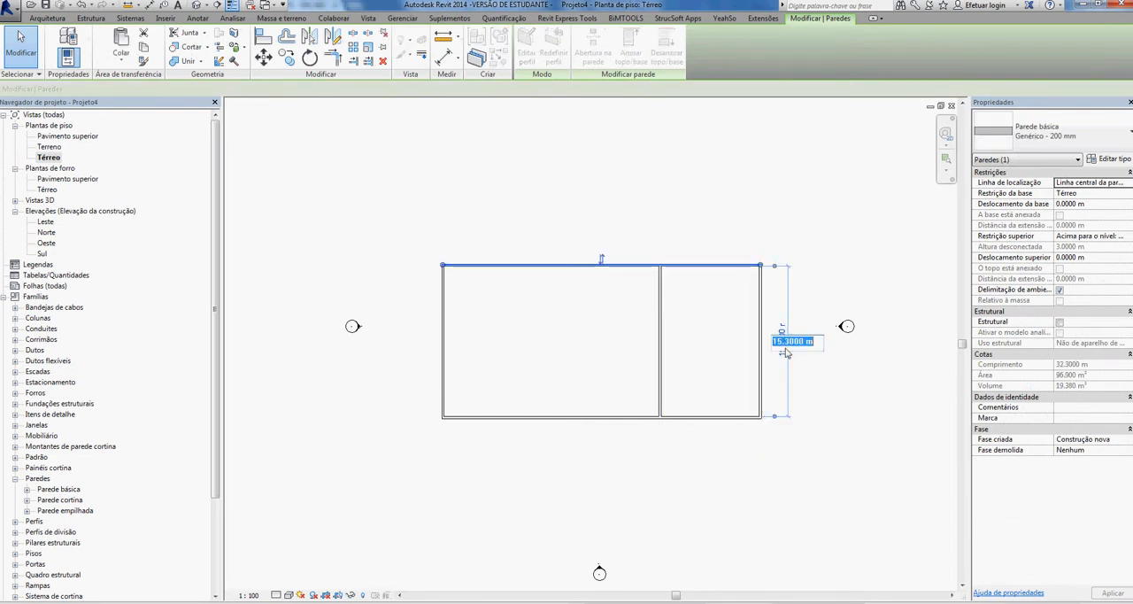
type("10")
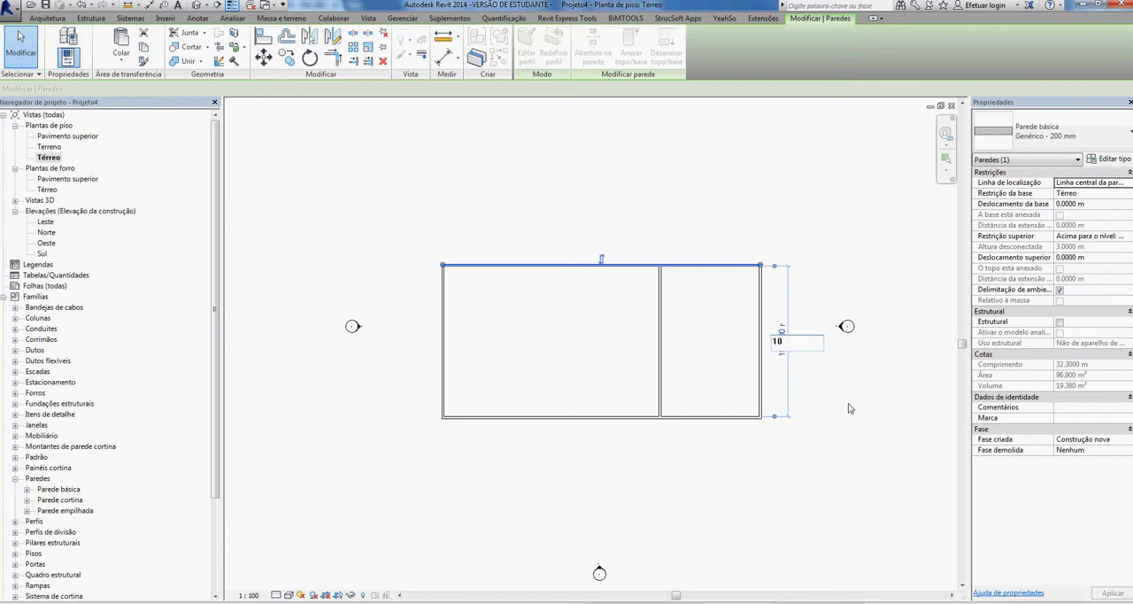
key("Return")
key("Escape")
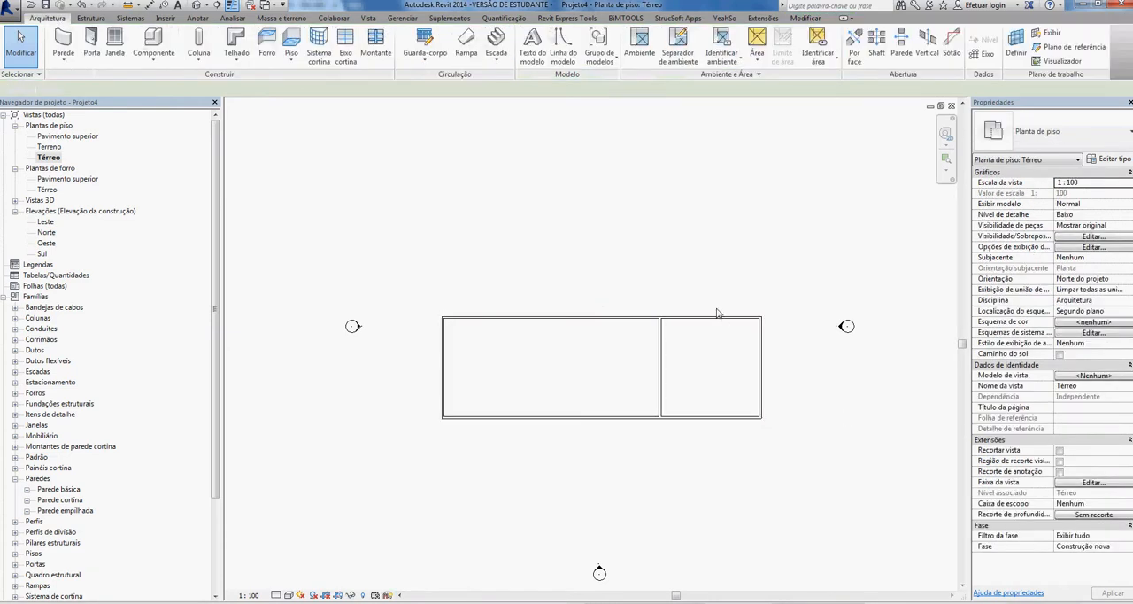
- Check the spacing dimensions of the dividing wall and the lower outer wall
left_click(661, 367)
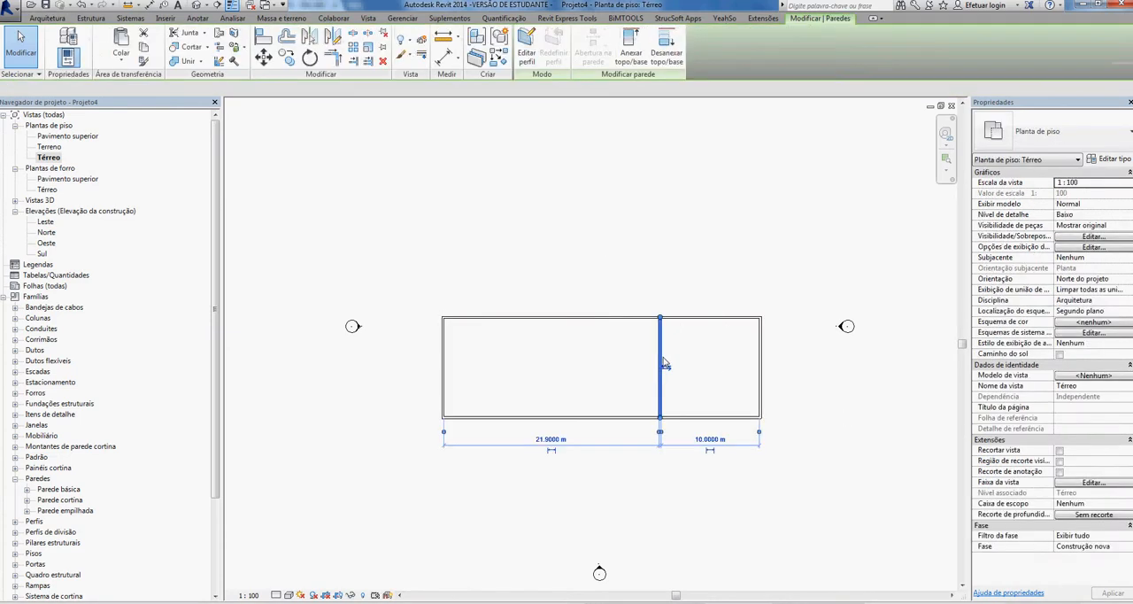
left_click(725, 418)
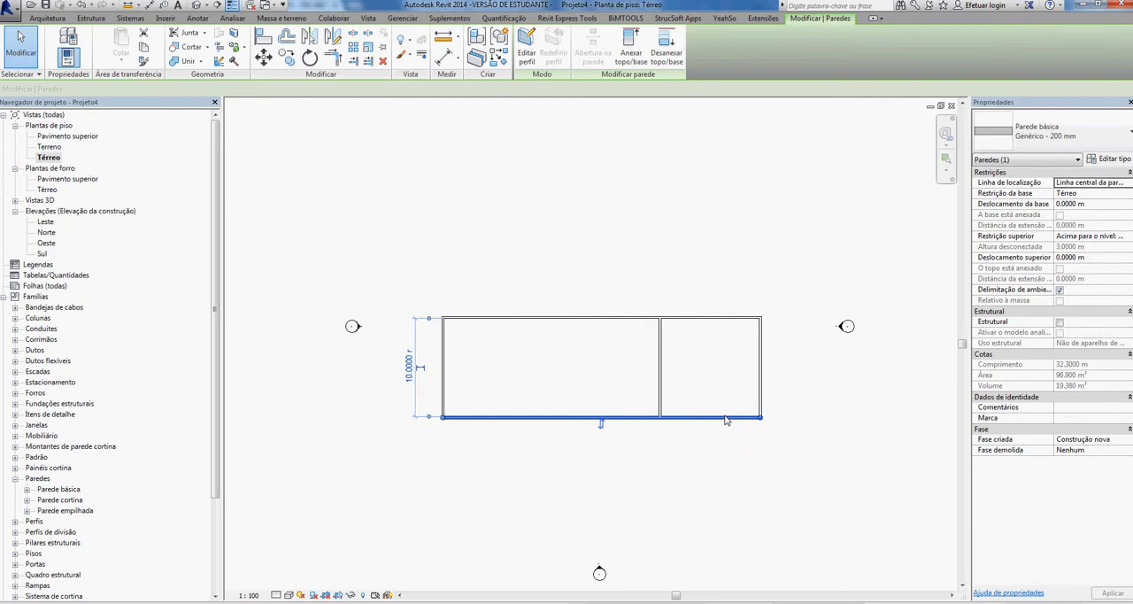
left_click(723, 440)
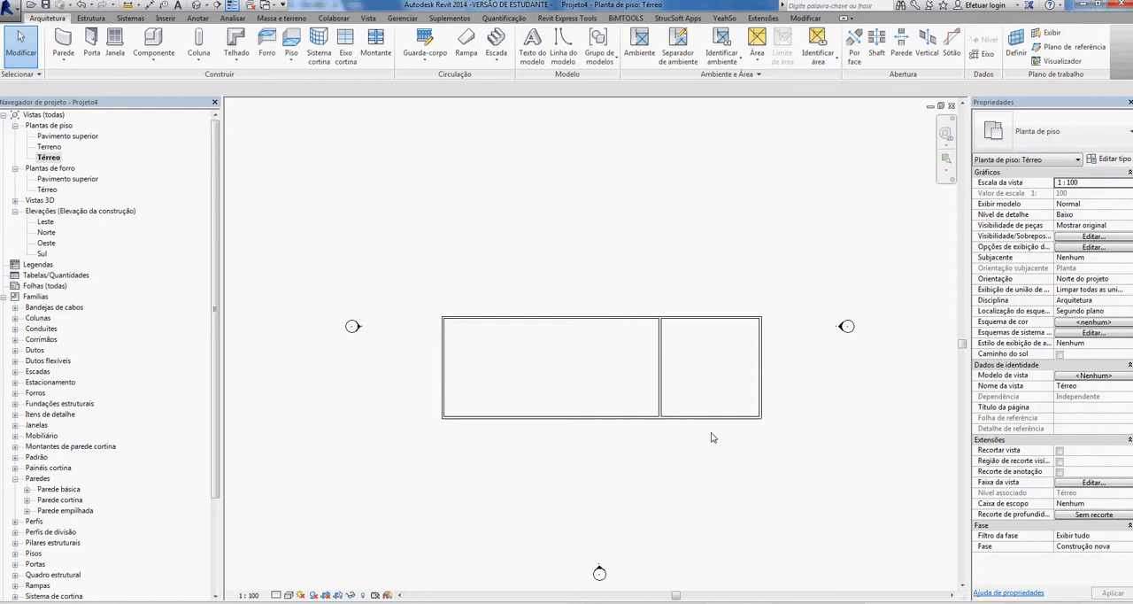
- Place M_Descarga simples 0864 x 2032 mm doors, one in the right outer wall and two in the dividing wall
left_click(92, 44)
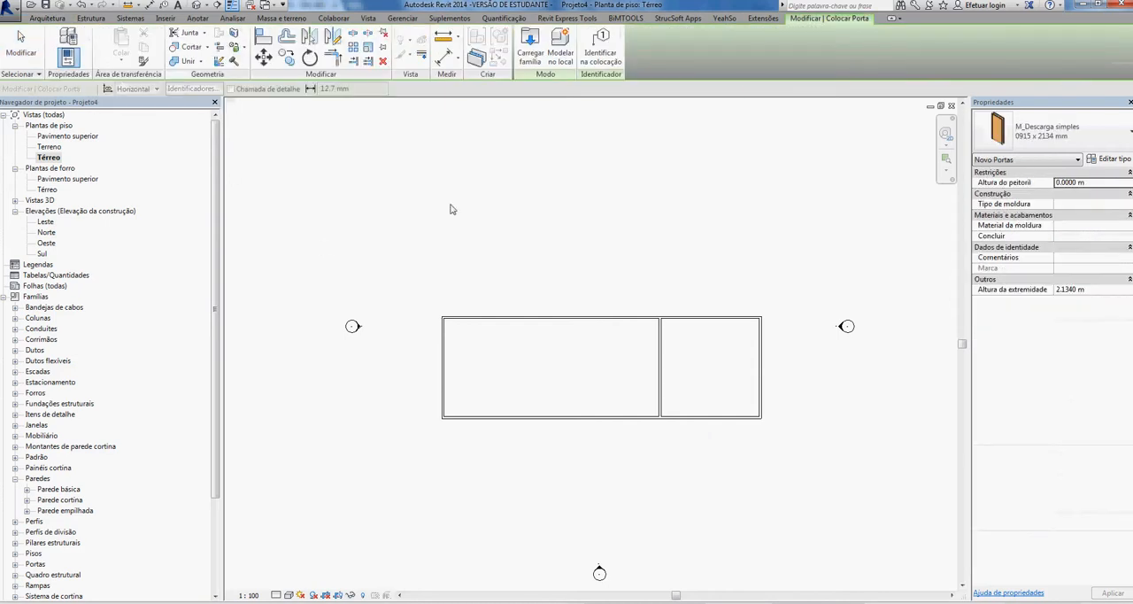
left_click(1118, 130)
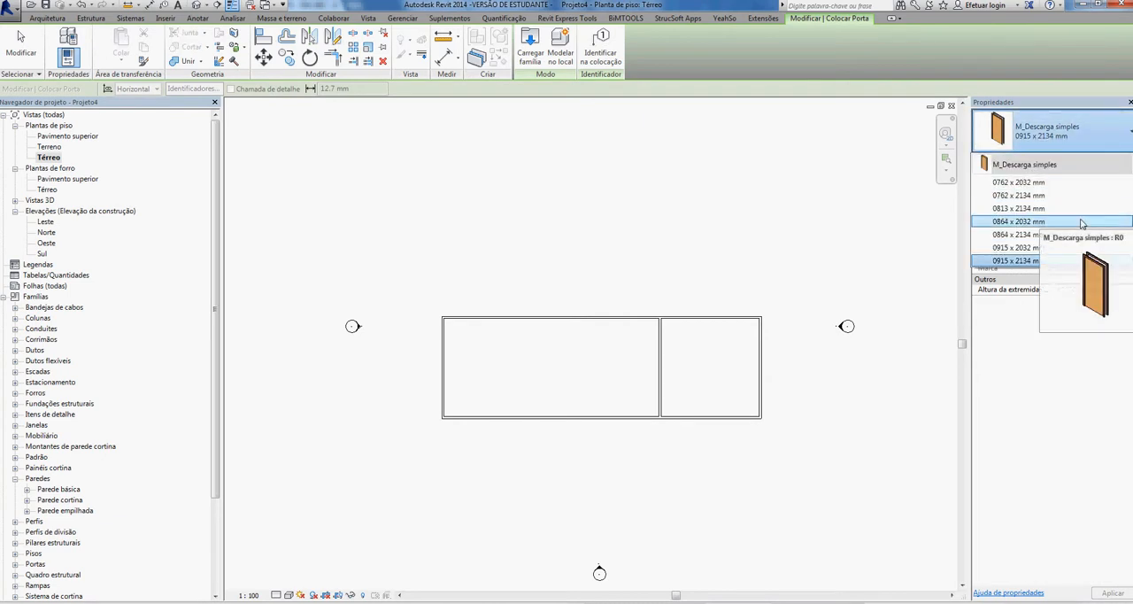
left_click(1031, 223)
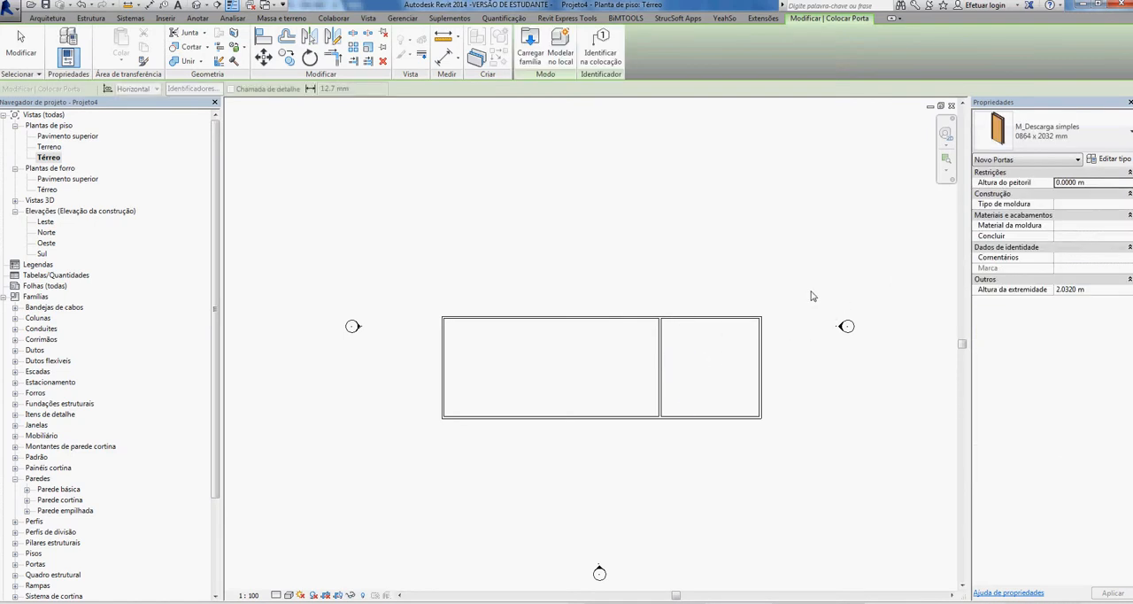
scroll(790, 330, "up", 1)
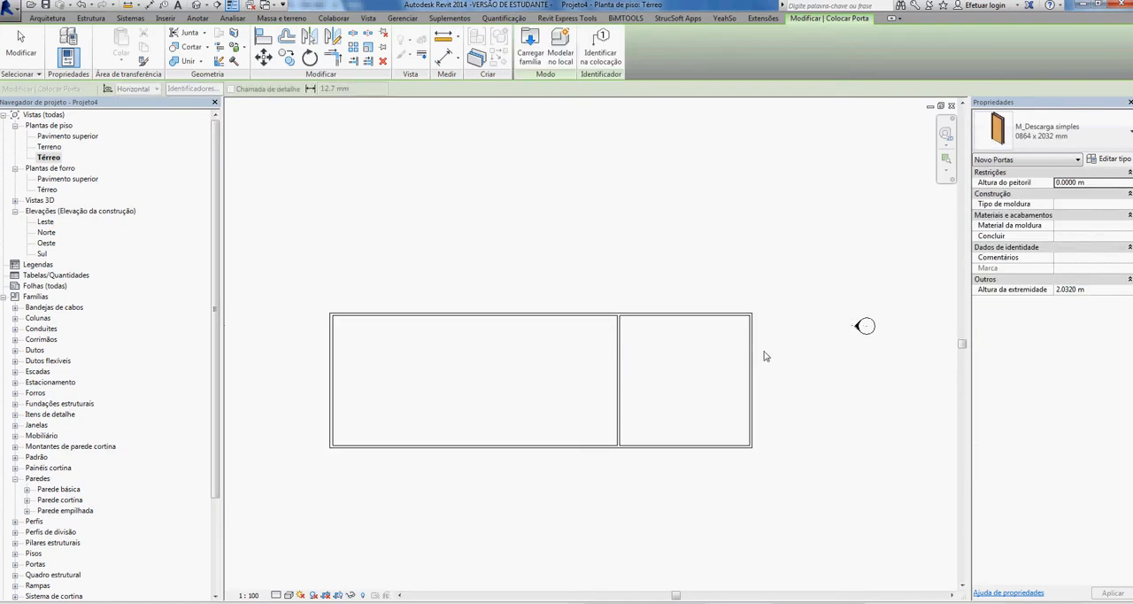
scroll(755, 370, "up", 1)
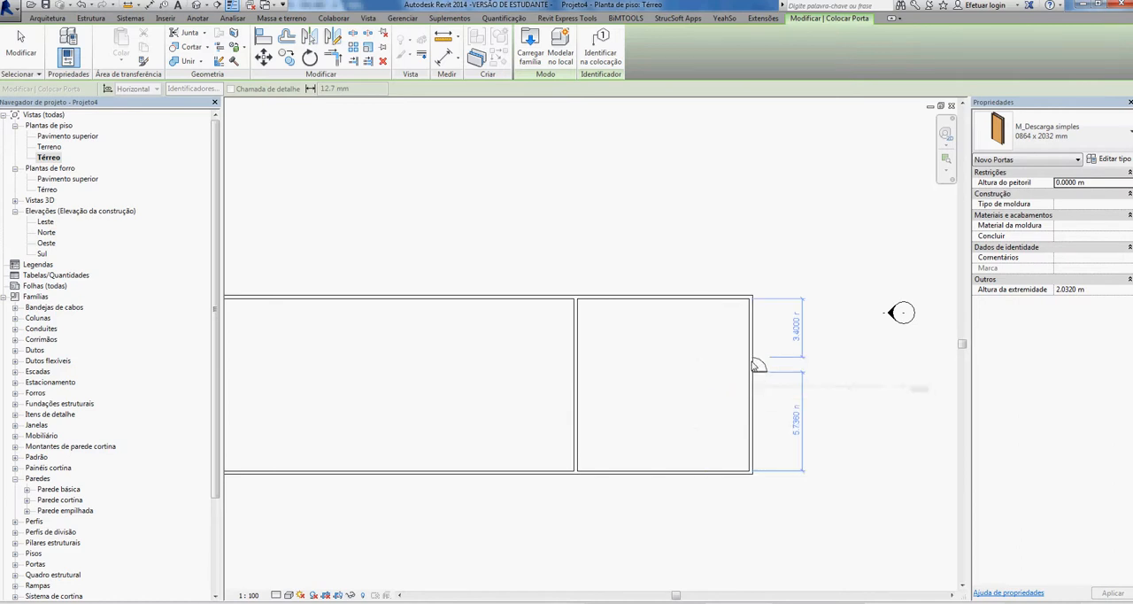
left_click(757, 332)
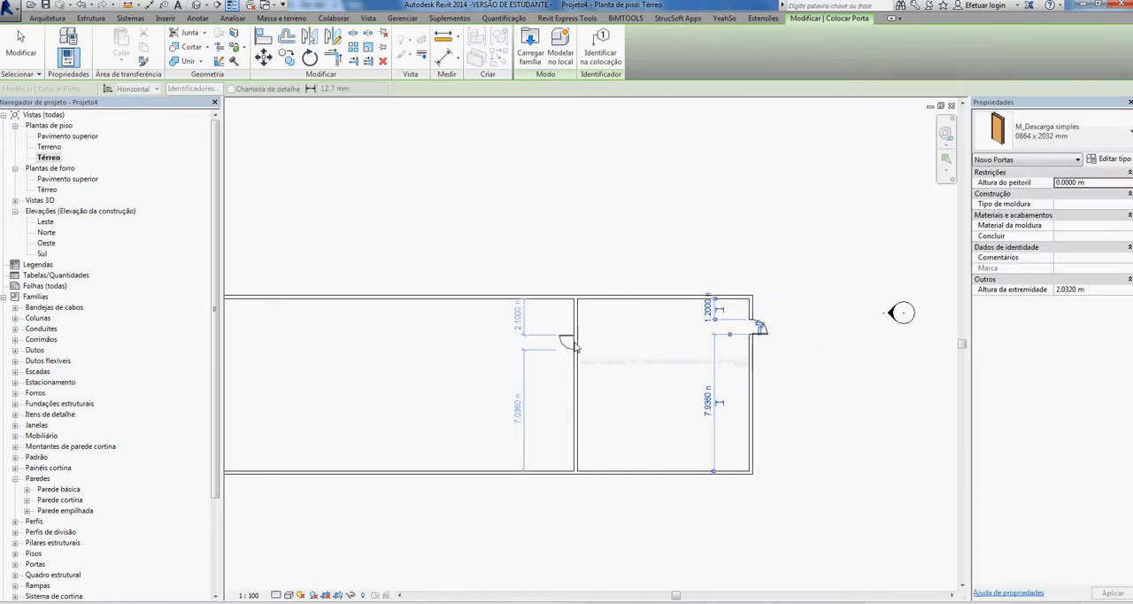
left_click(576, 416)
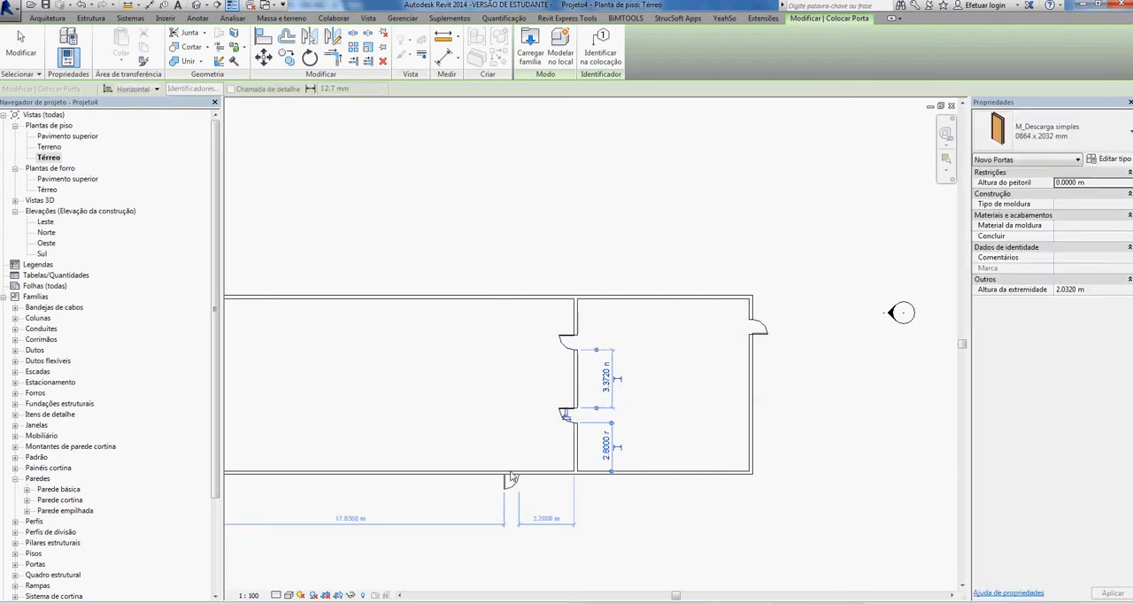
- Place two 0864 x 2032 mm doors opening inward in the lower outer wall of the larger room
left_click(511, 475)
left_click(376, 472)
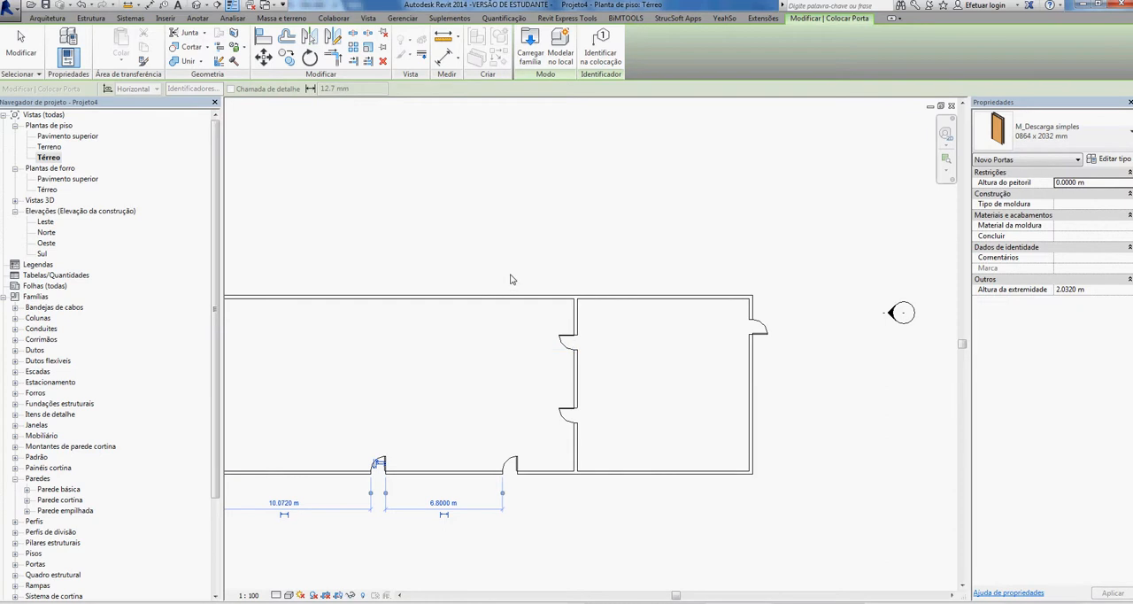
key("Escape")
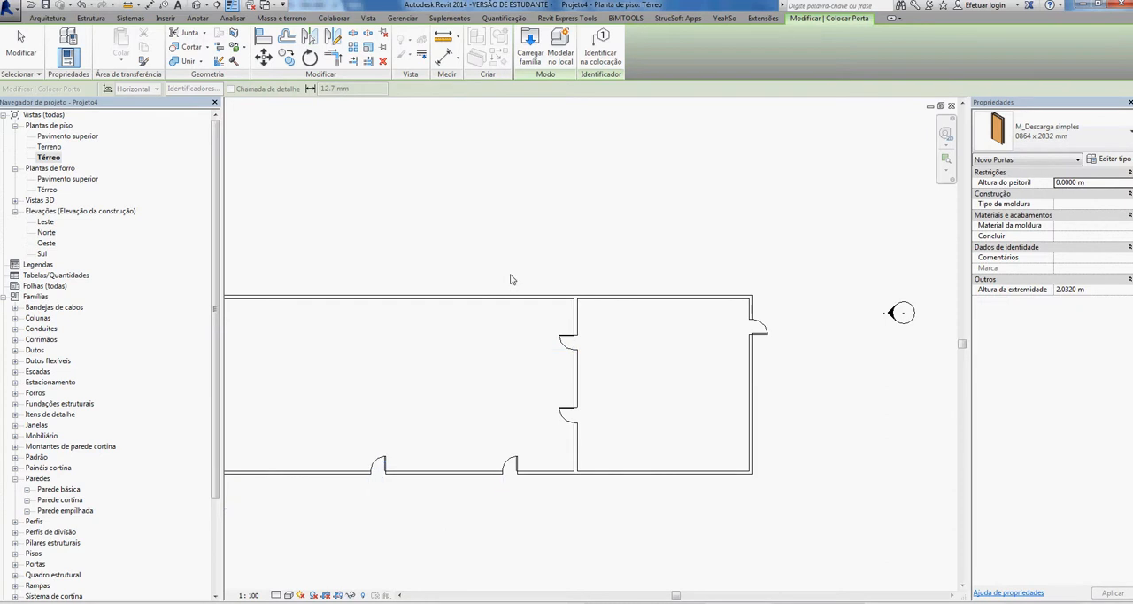
key("Escape")
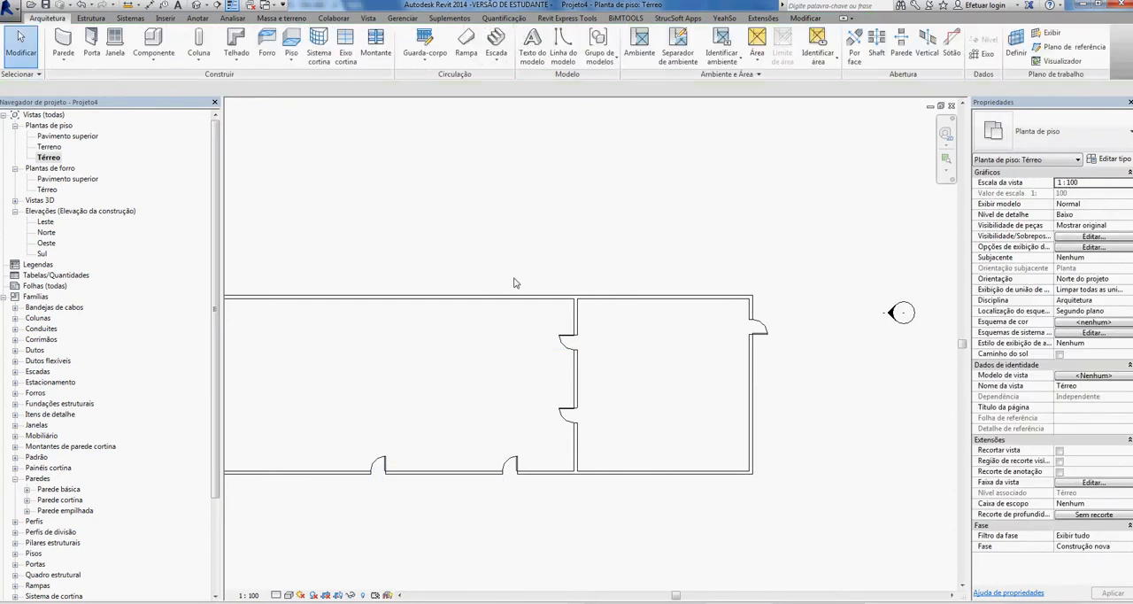
- Place three M_Fixado 0610 x 0610 mm windows in the upper outer wall, one in the larger room and two in the smaller room
left_click(115, 44)
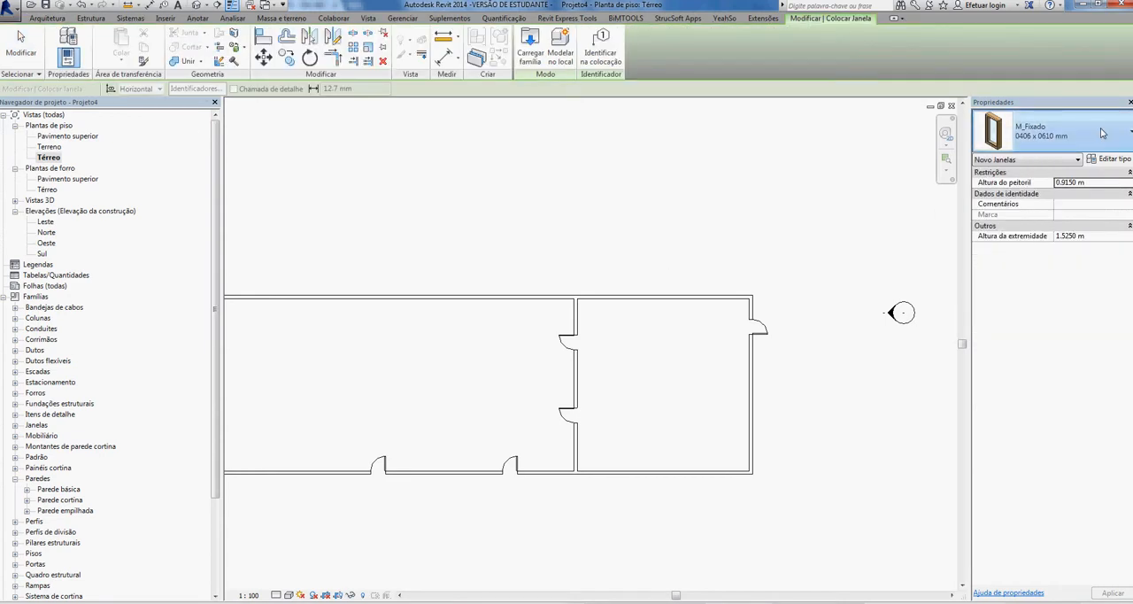
left_click(1096, 143)
left_click(1009, 221)
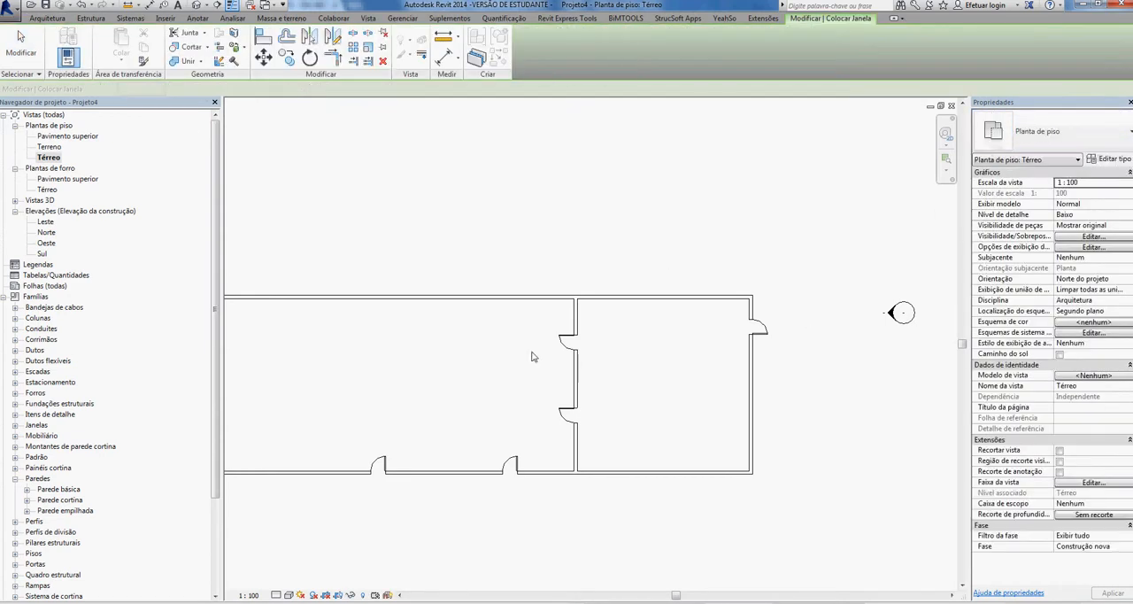
scroll(481, 305, "up", 2)
left_click(480, 305)
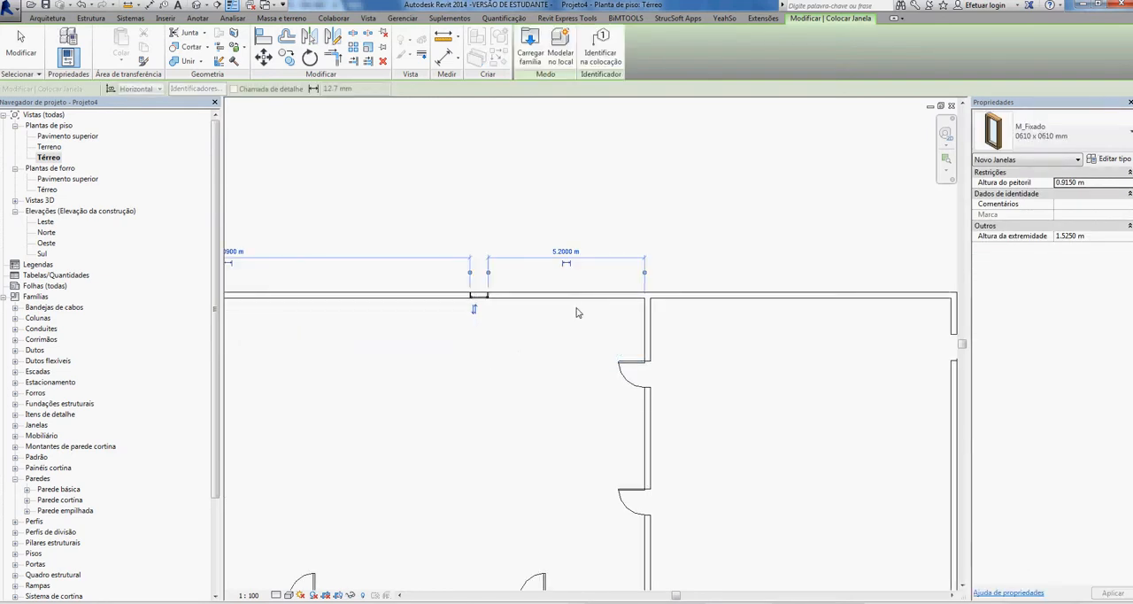
left_click(694, 306)
left_click(782, 305)
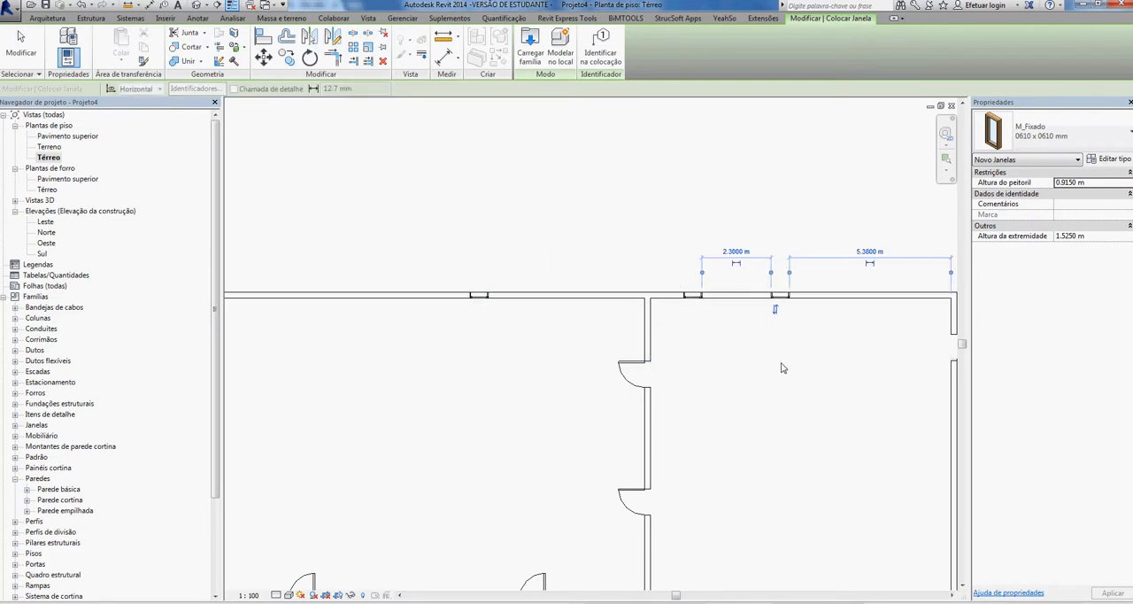
key("Escape")
key("Escape")
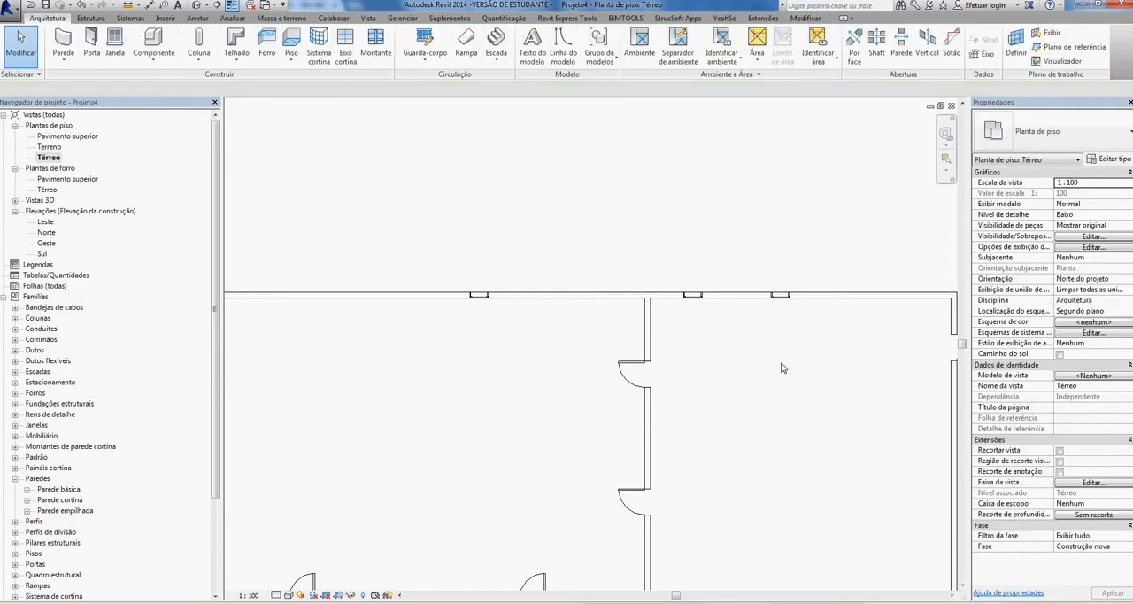
- Create an architectural floor of type Genérico 150 mm with a rectangular boundary along the outer faces of the exterior walls
scroll(782, 366, "down", 2)
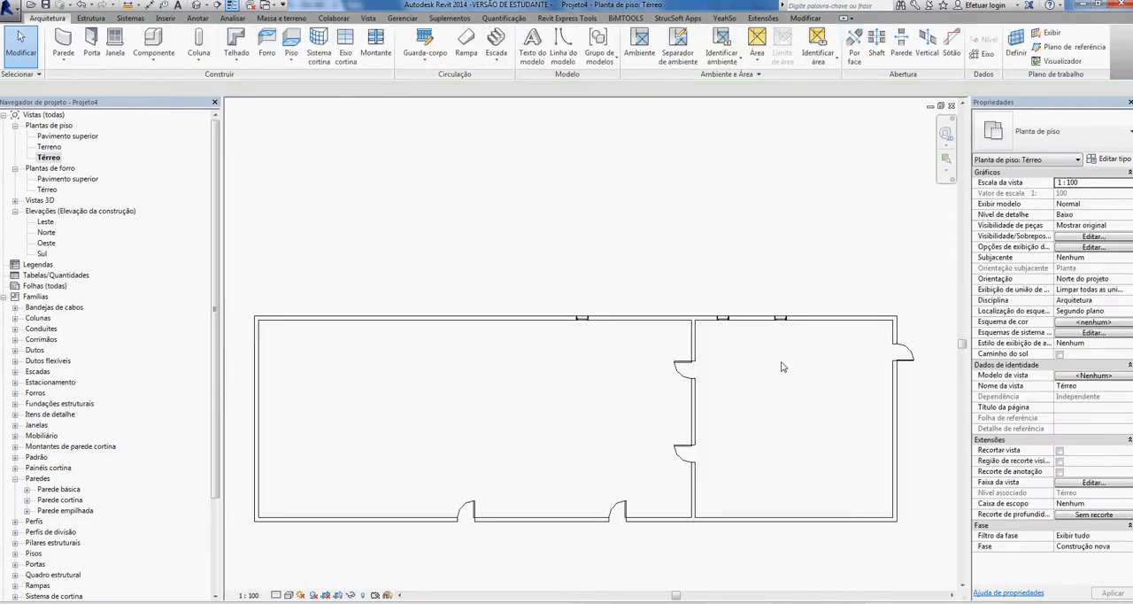
middle_click_drag(775, 373, 788, 319)
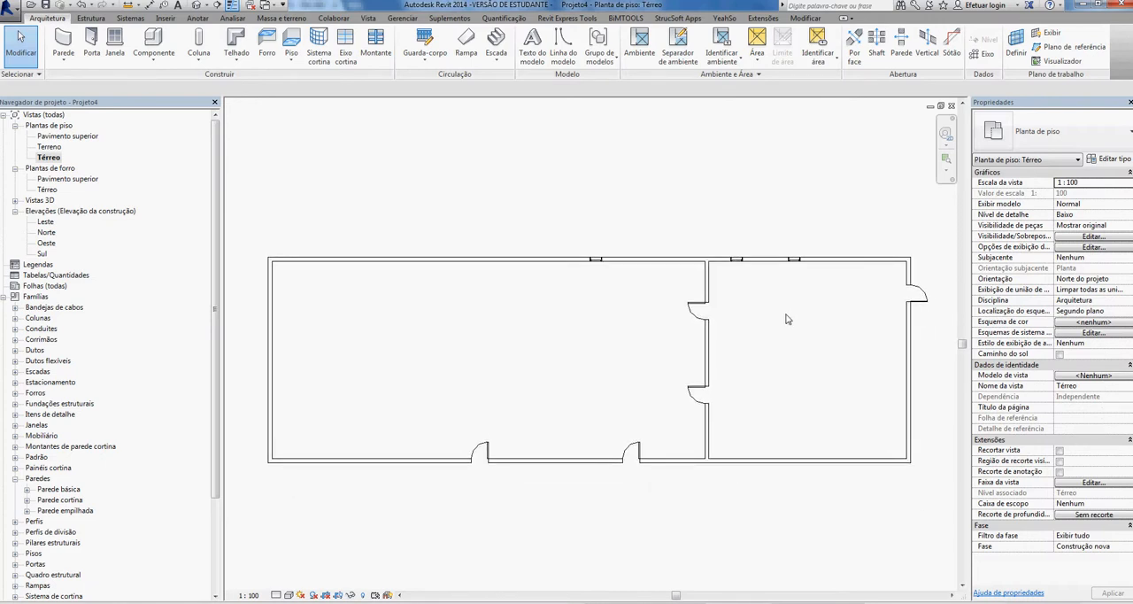
left_click(291, 58)
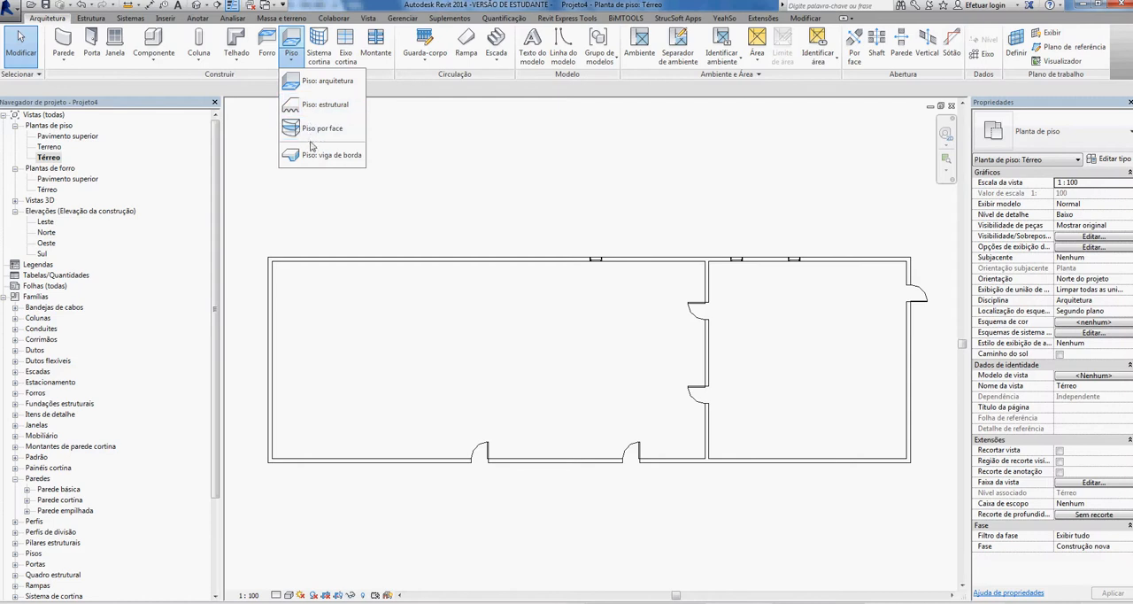
left_click(322, 83)
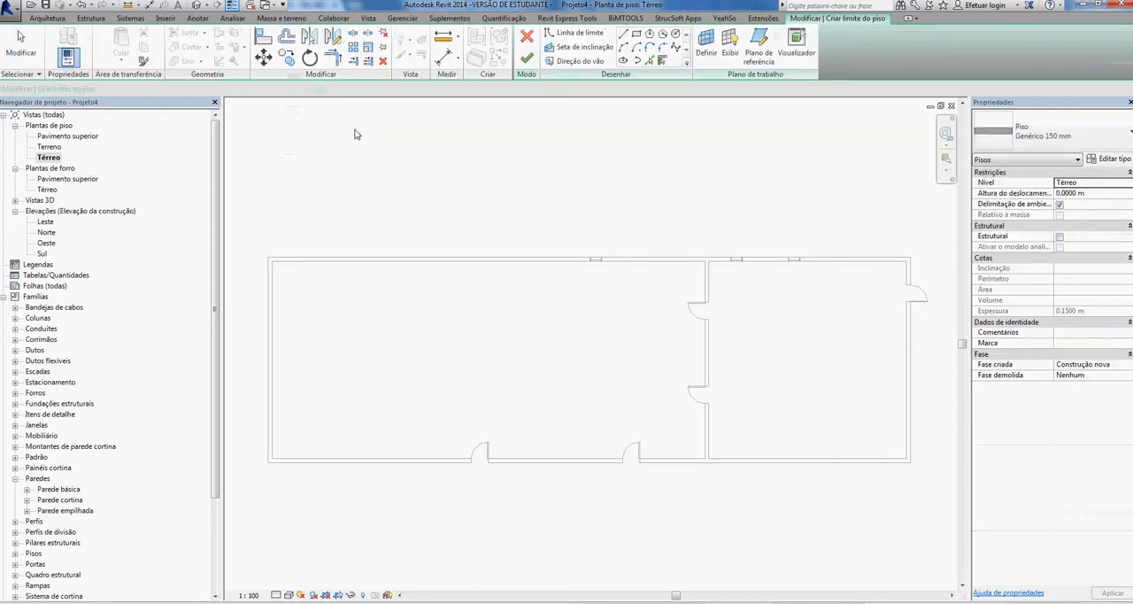
left_click(1044, 134)
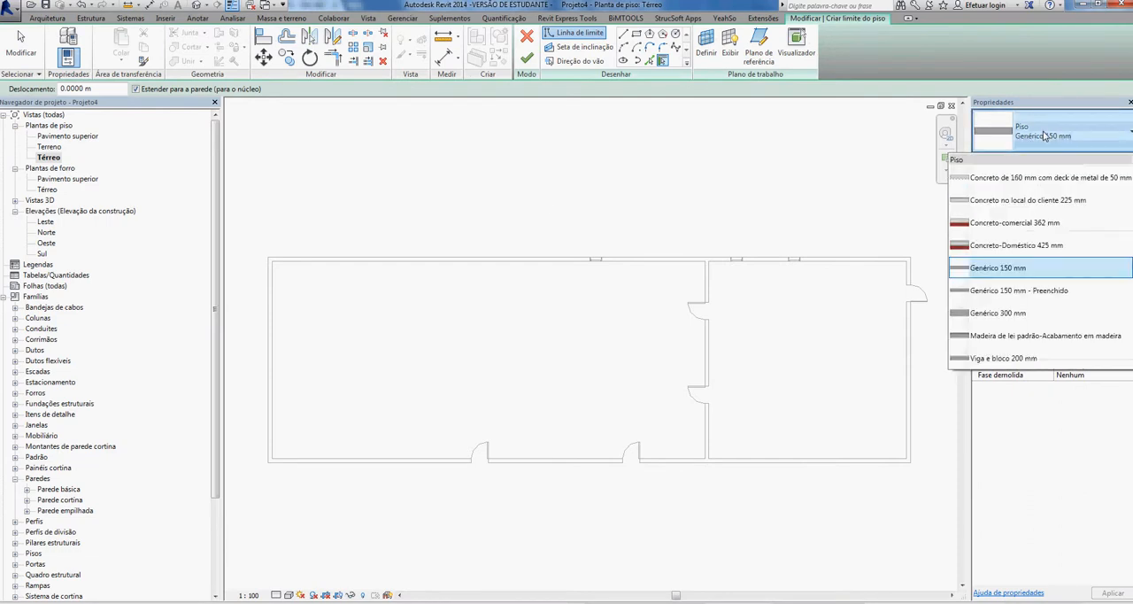
left_click(1018, 269)
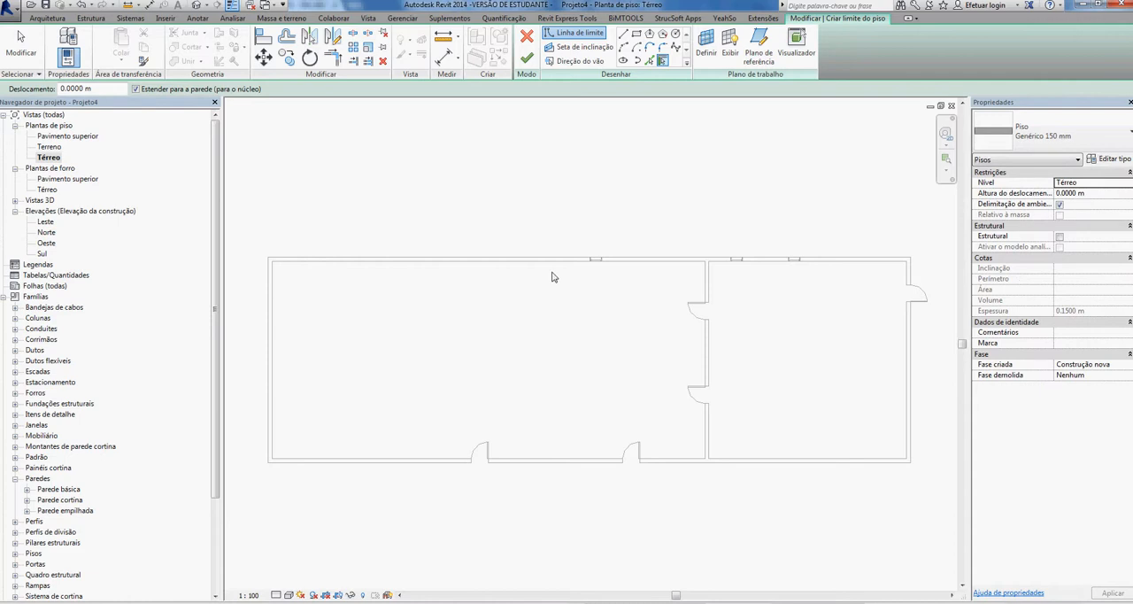
left_click(637, 34)
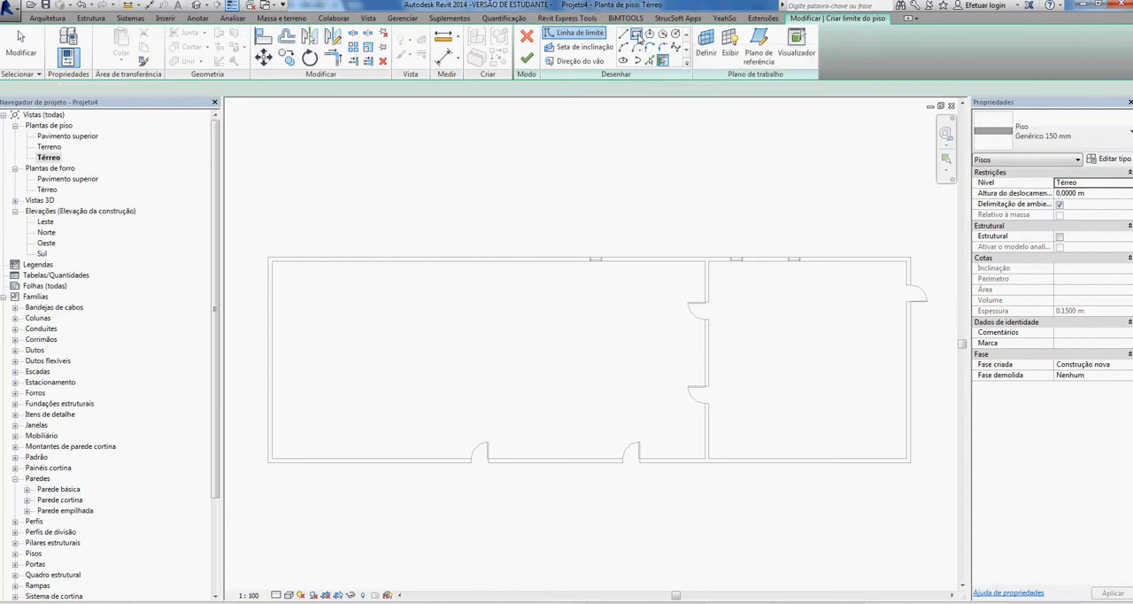
left_click(269, 258)
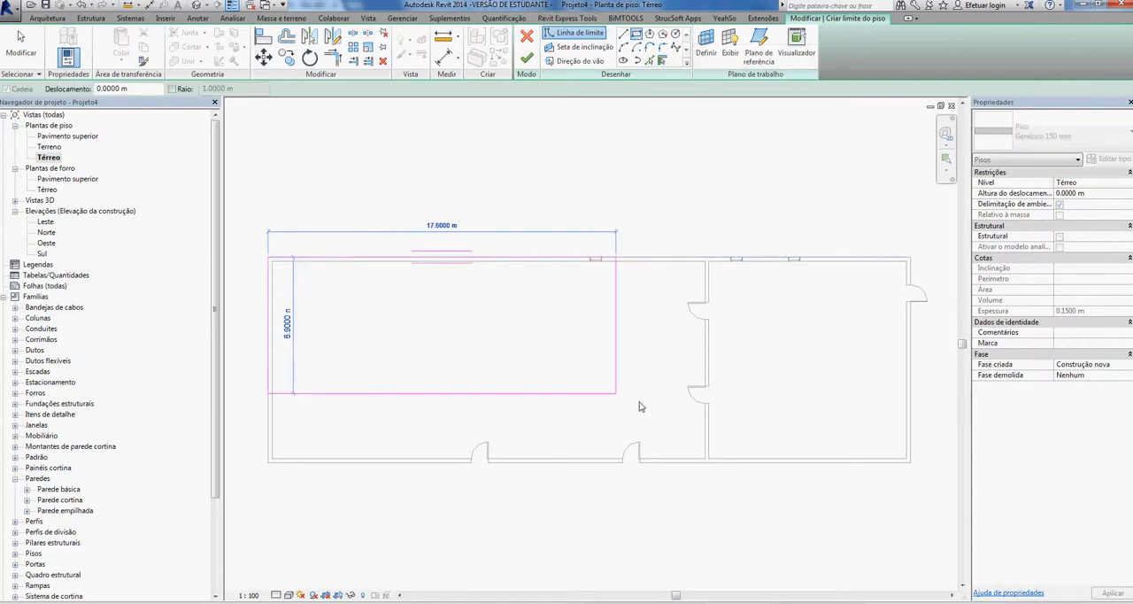
left_click(910, 462)
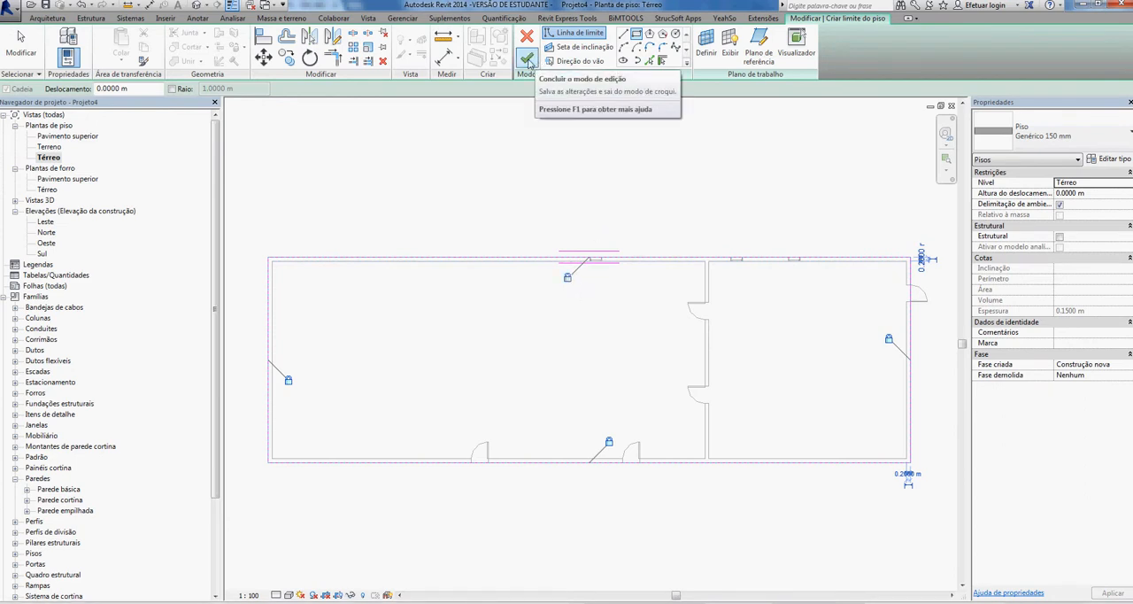
left_click(528, 63)
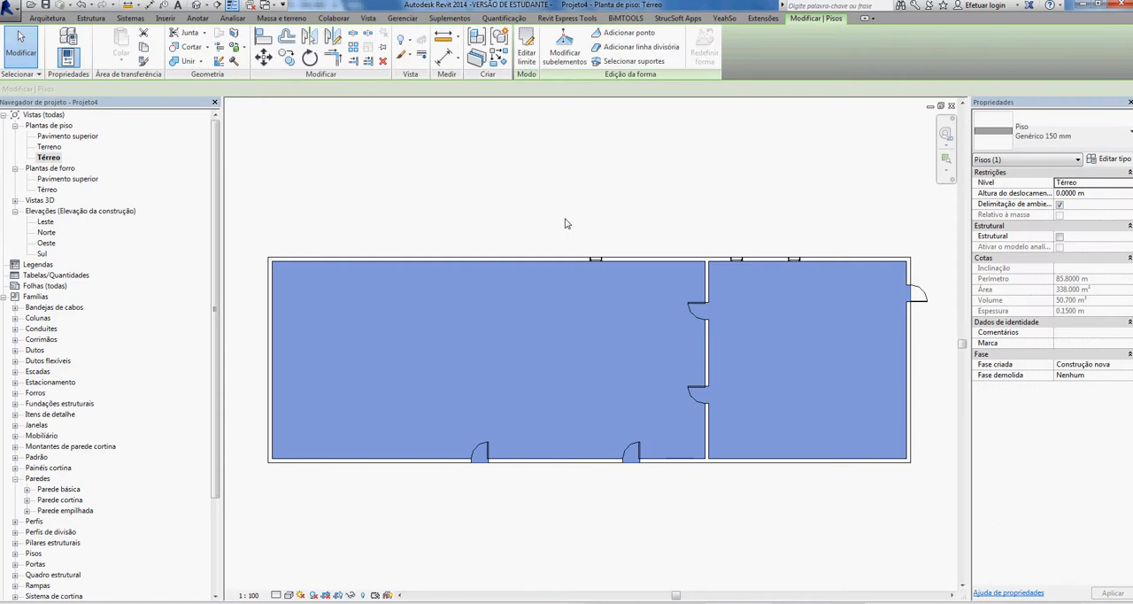
left_click(567, 224)
- Move the upper outer wall outward, away from the lower wall, to deepen the building
left_click(547, 260)
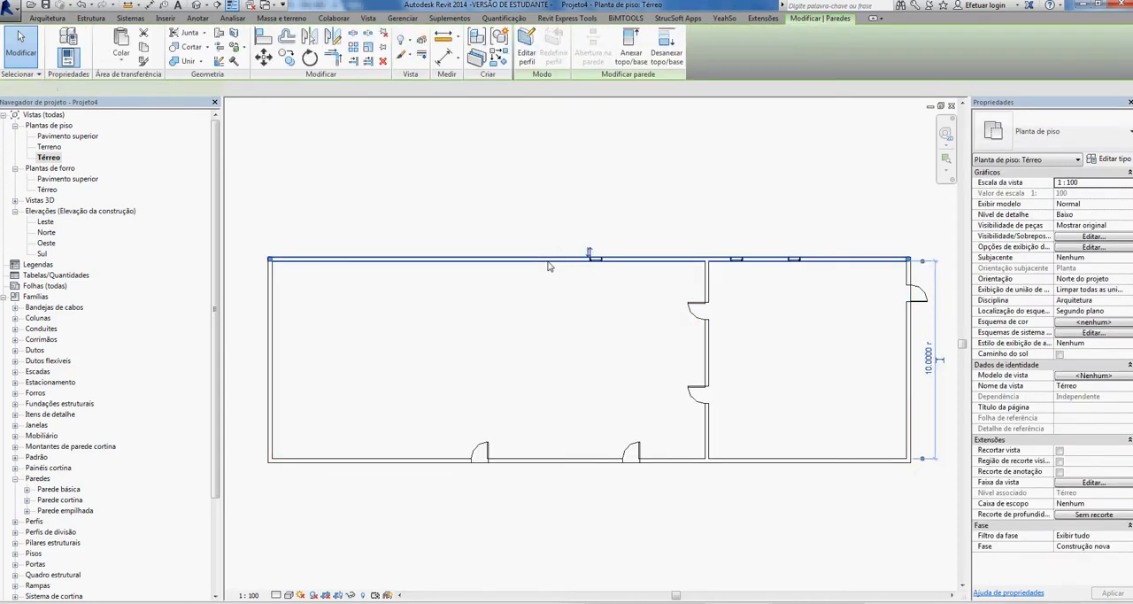
left_click_drag(547, 264, 556, 186)
left_click(531, 245)
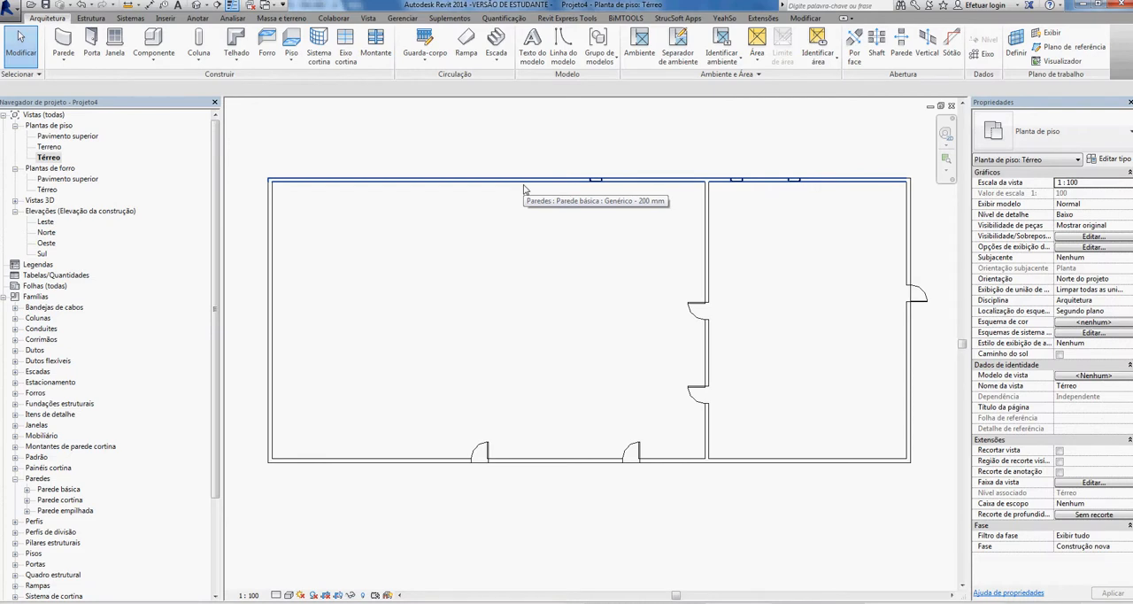
- Cycle through the overlapping candidates to select the connected chain of four outer walls, and clear the selection
key("Tab")
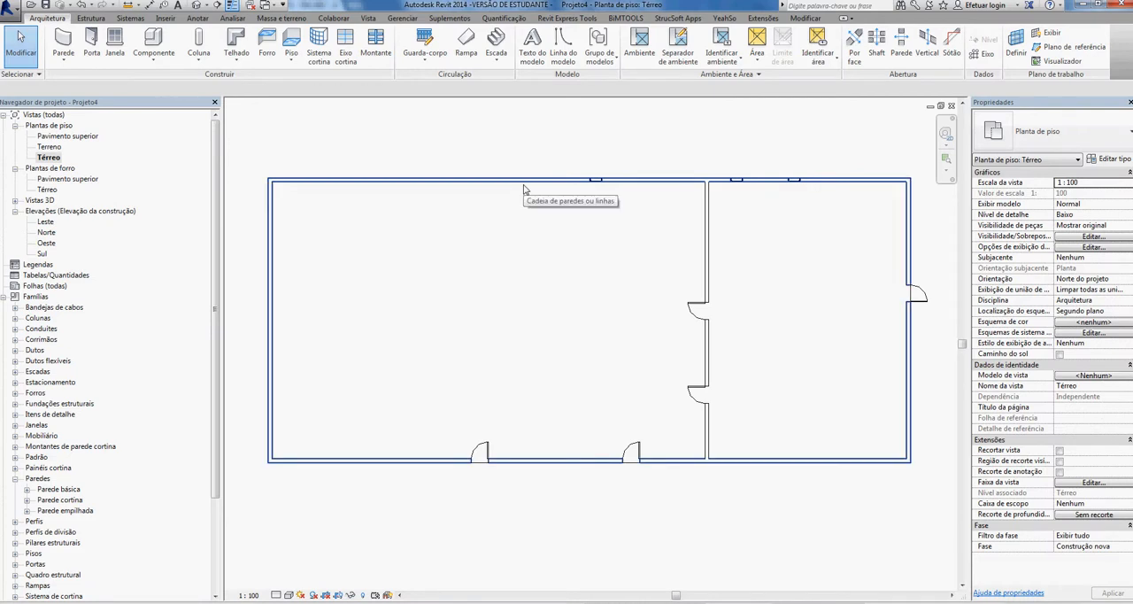
key("Tab")
key("Tab")
key("Tab")
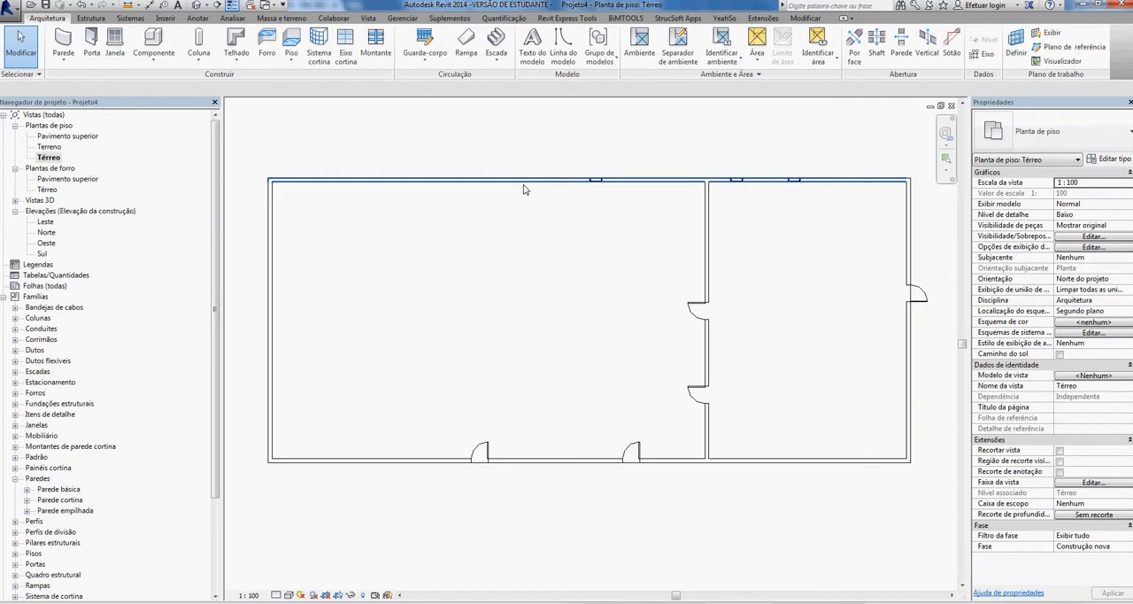
key("Tab")
key("Tab")
key("Tab")
key("Tab")
key("Tab")
key("Tab")
key("Tab")
left_click(275, 192)
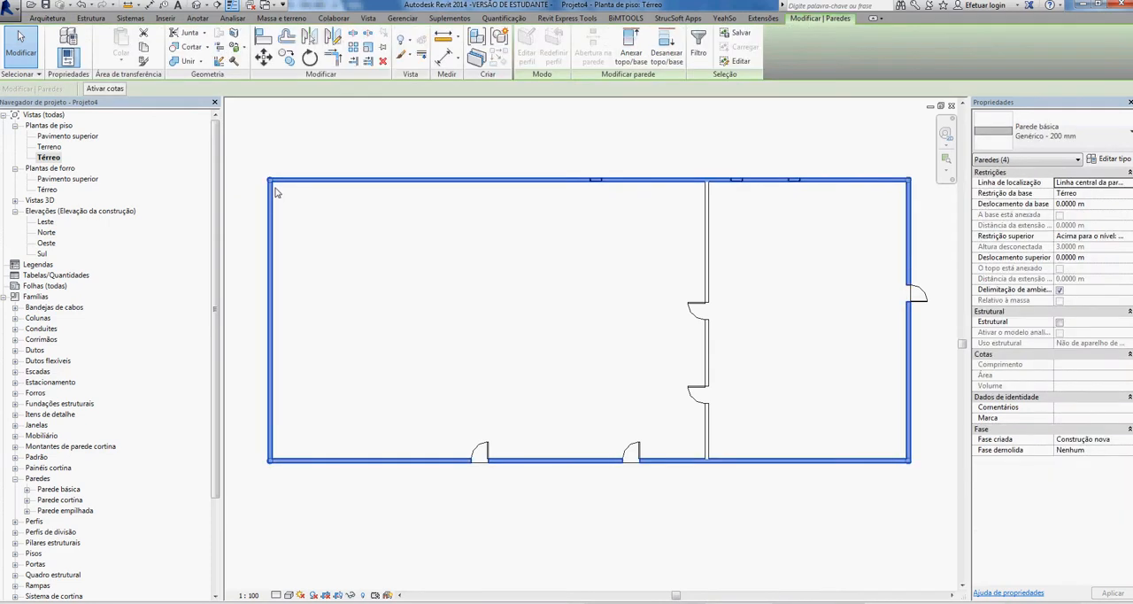
key("Escape")
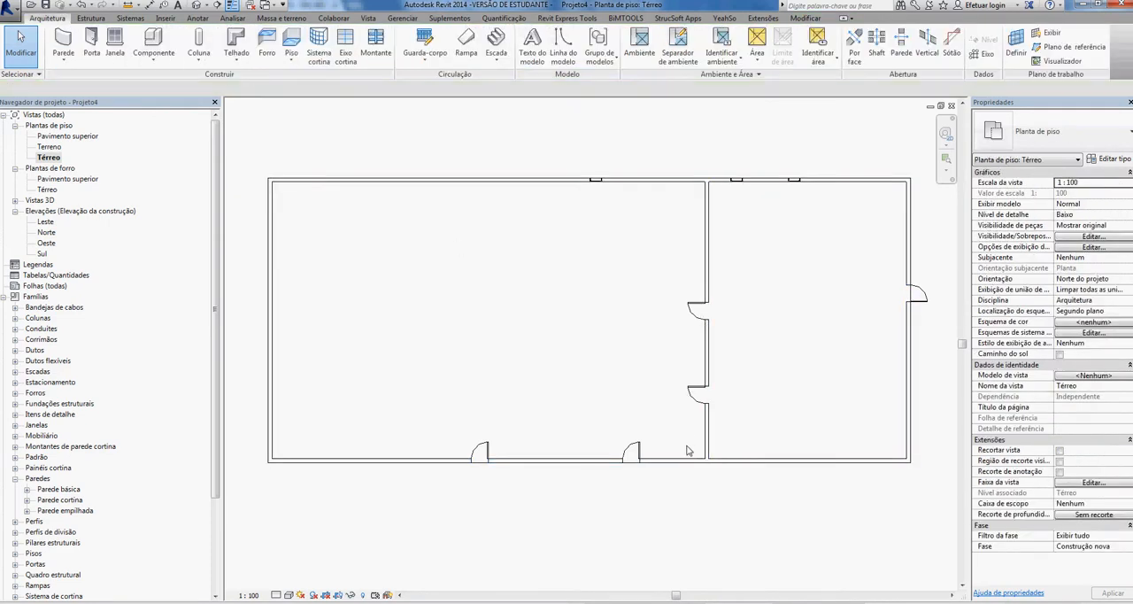
key("Tab")
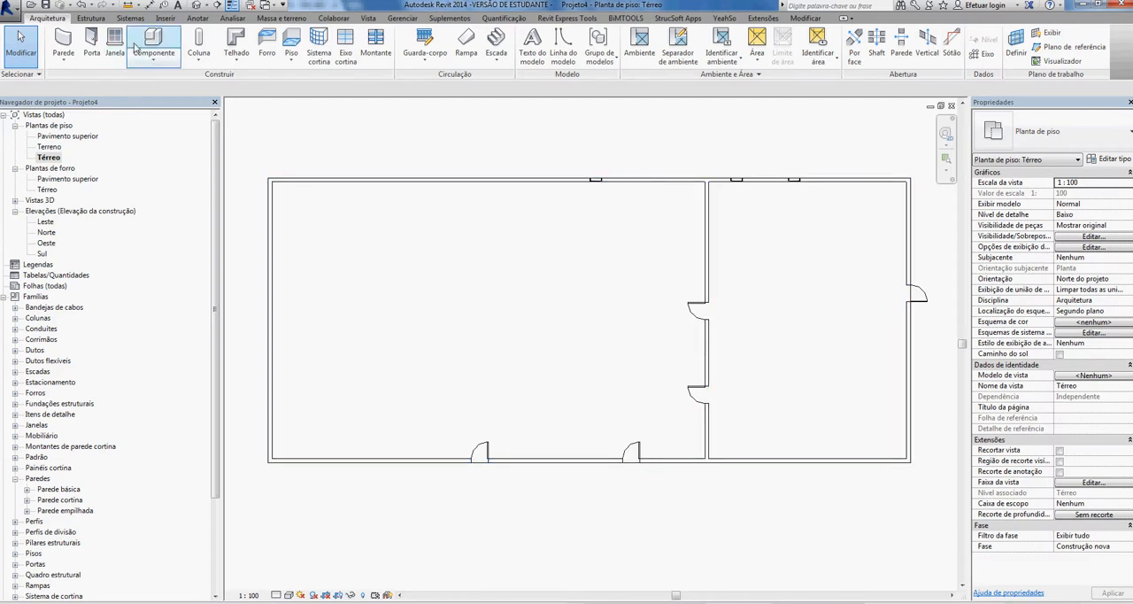
- Open the default 3D view with the whole building in view and select the floor beneath the walls
left_click(198, 7)
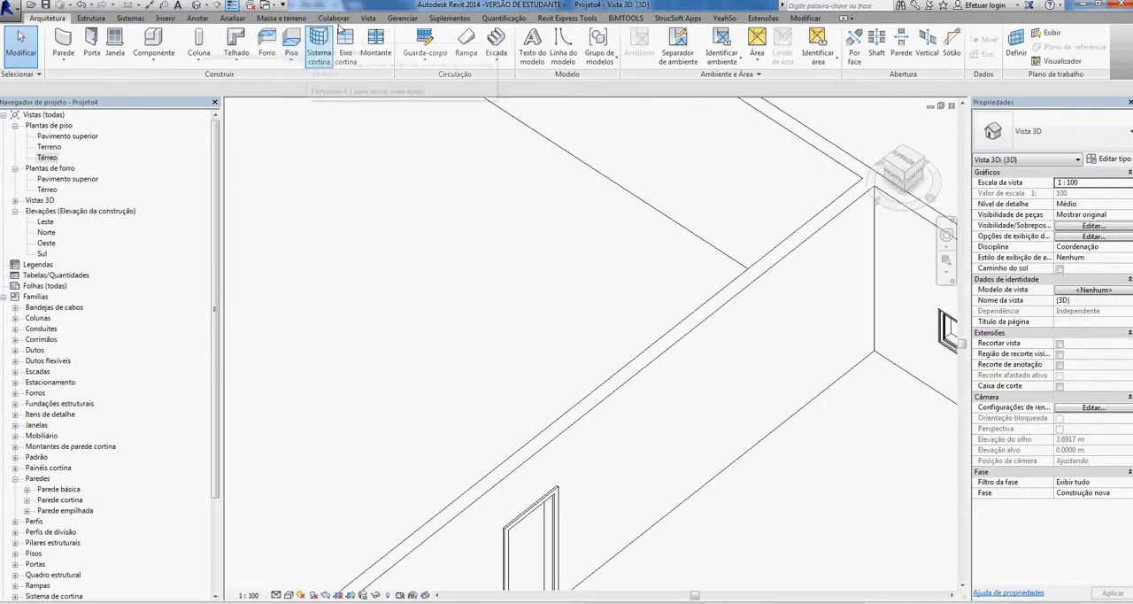
left_click(368, 18)
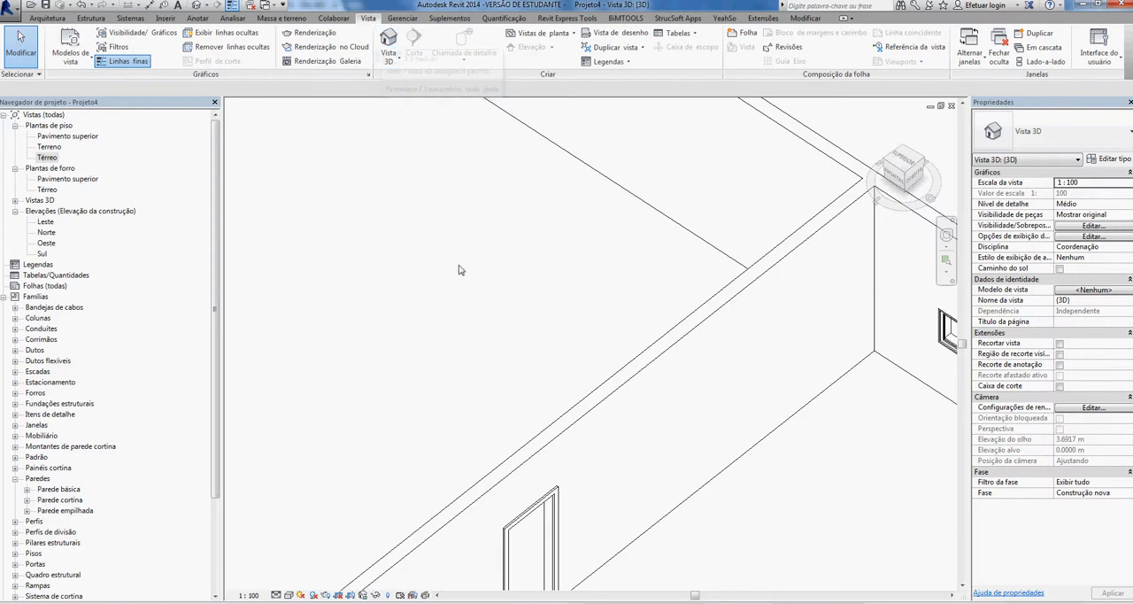
scroll(460, 270, "down", 5)
scroll(627, 302, "down", 3)
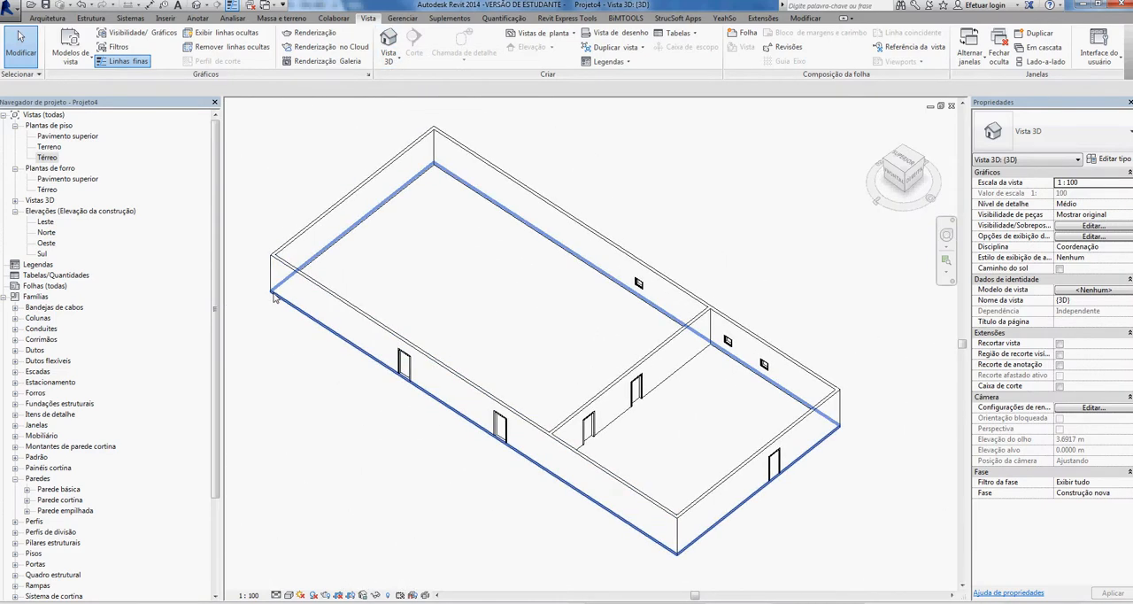
left_click(274, 298)
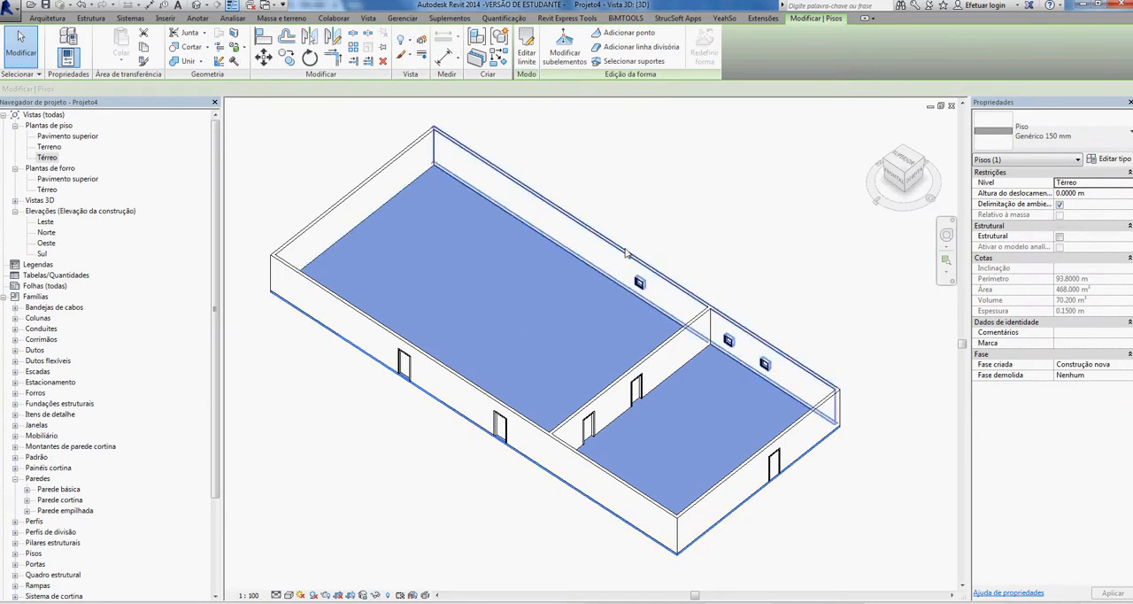
- Reposition the rear window wall so it stands about 16 m from the front wall, and select the floor to check its extent
left_click(654, 235)
left_click_drag(655, 227, 599, 275)
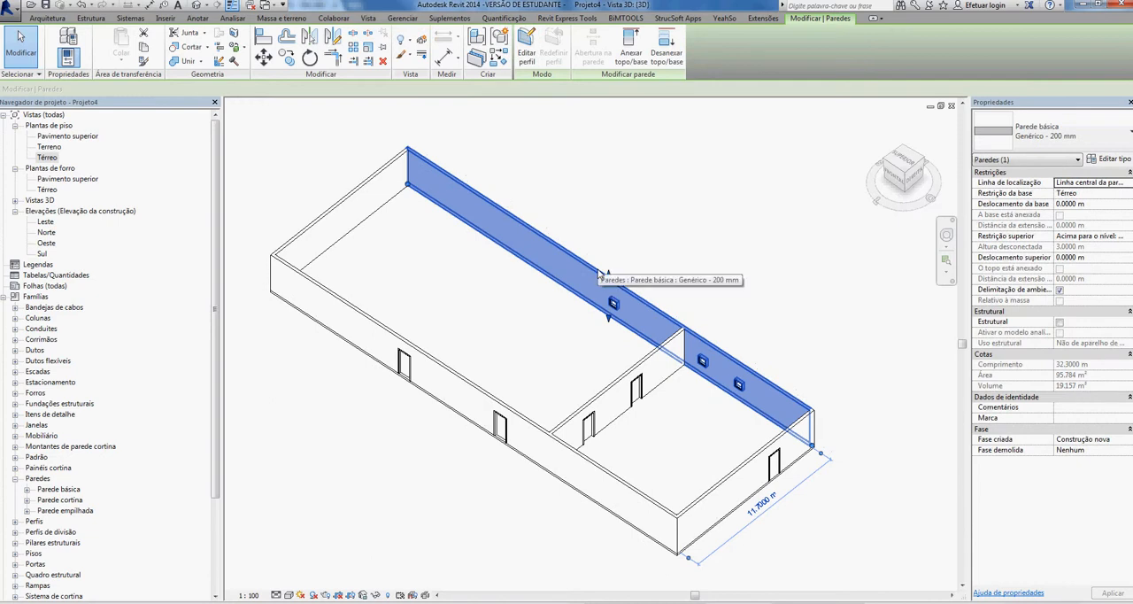
key("ctrl+z")
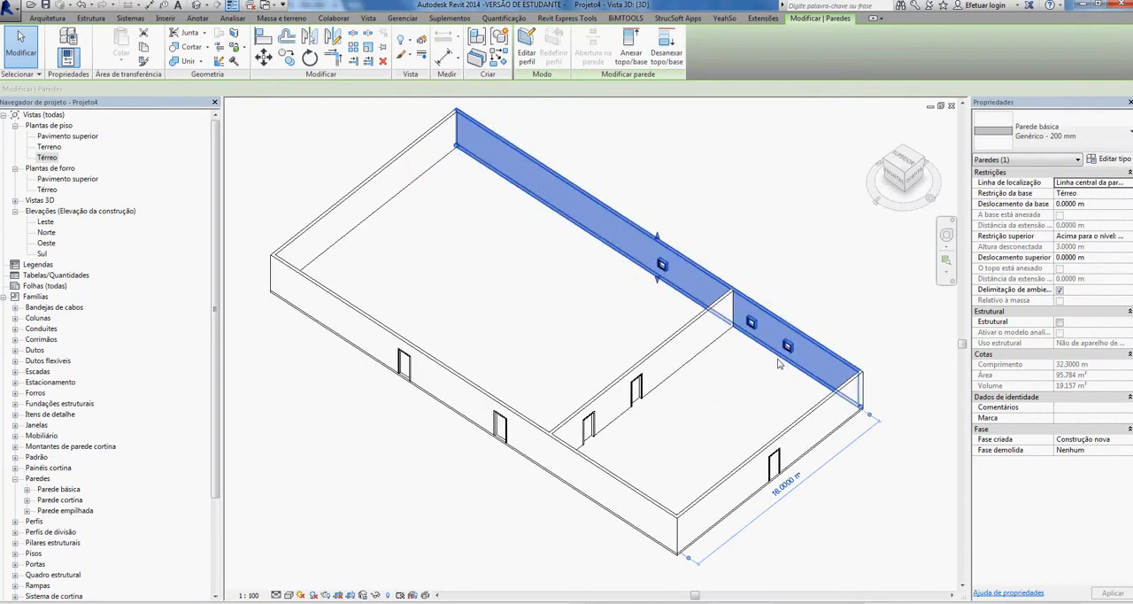
key("Escape")
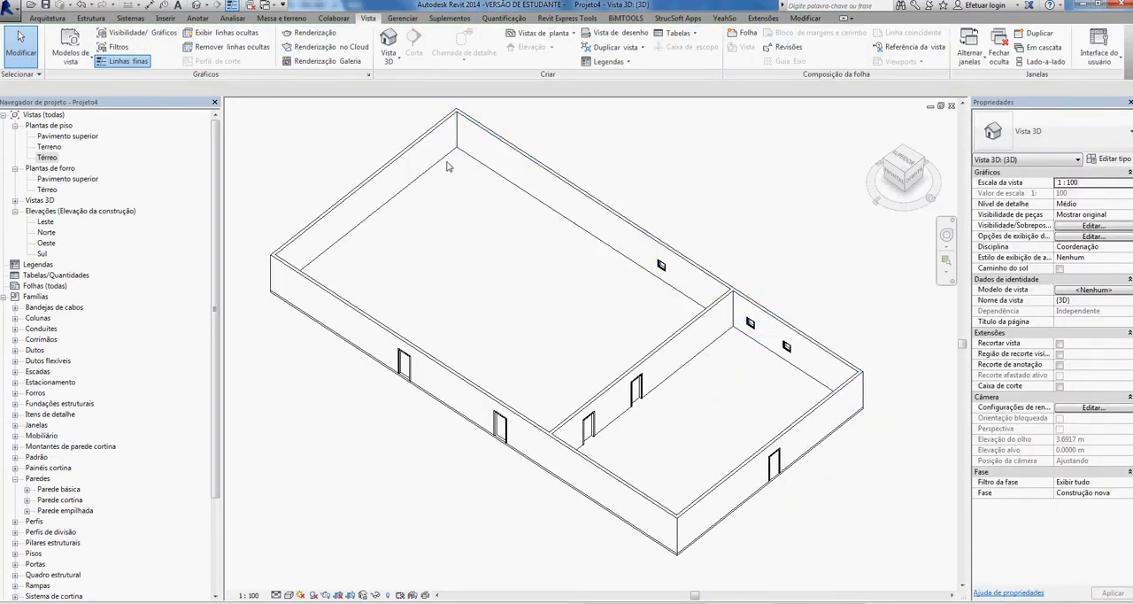
left_click(309, 321)
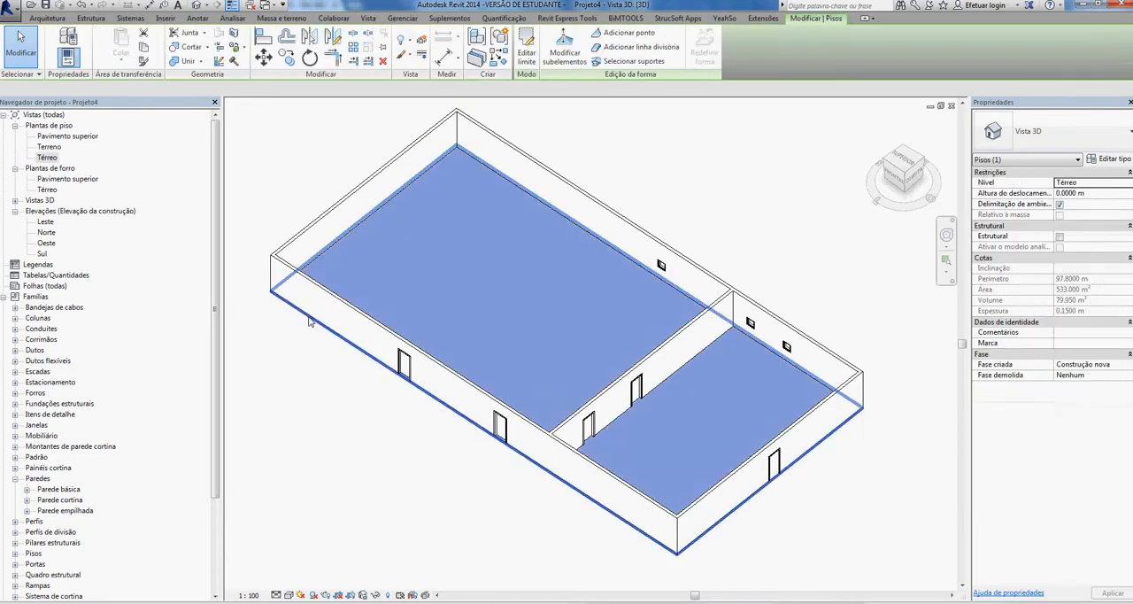
left_click(344, 403)
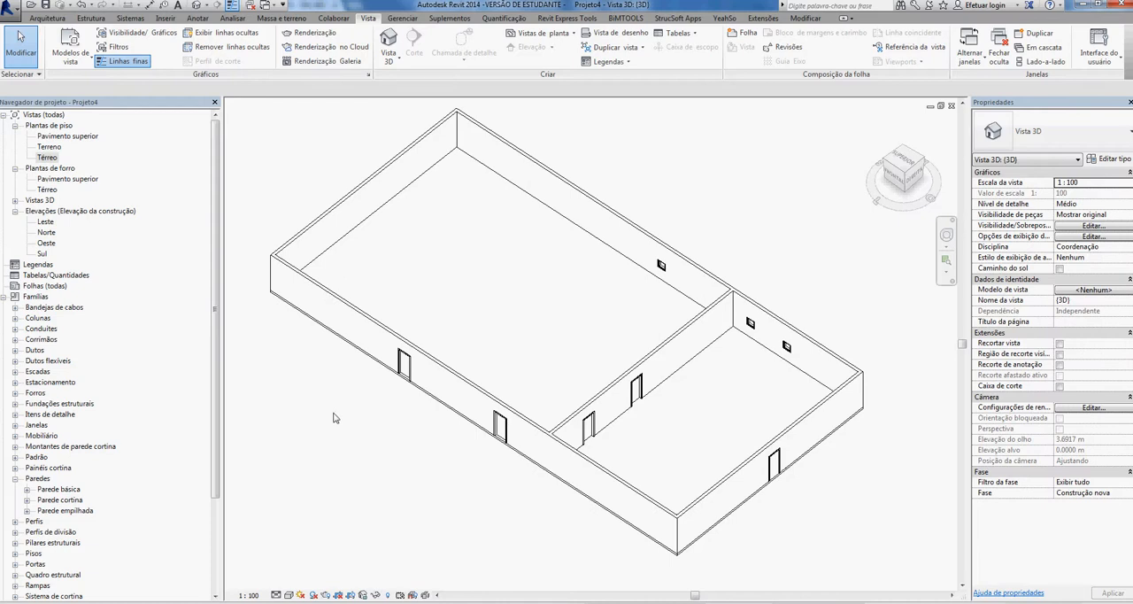
- Start a roof by footprint from the Térreo floor plan and accept Pavimento superior as its base level
double_click(47, 156)
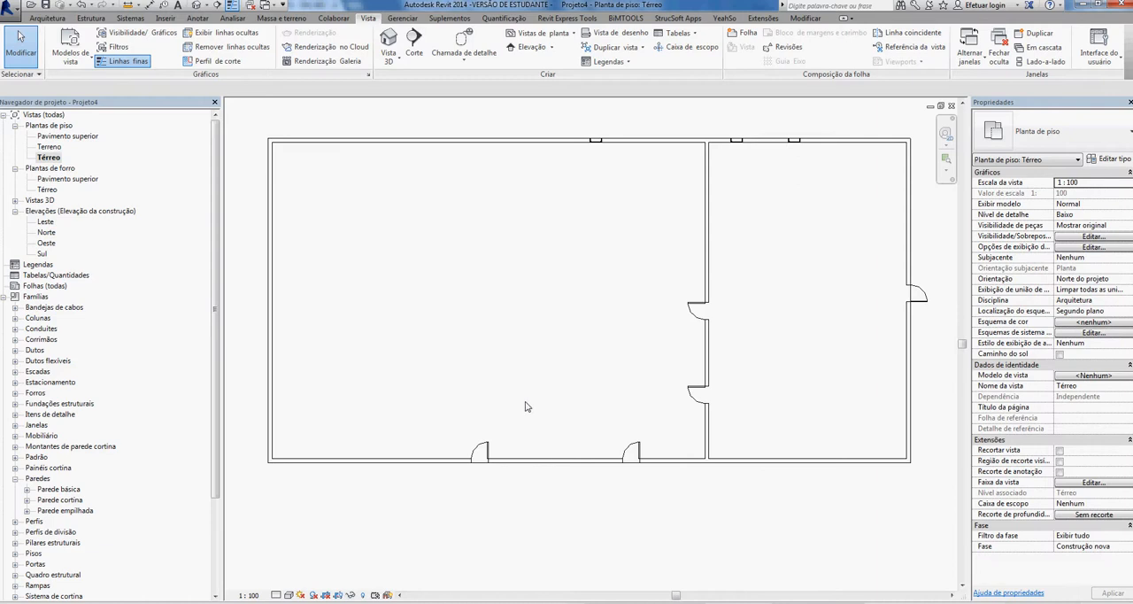
left_click(48, 19)
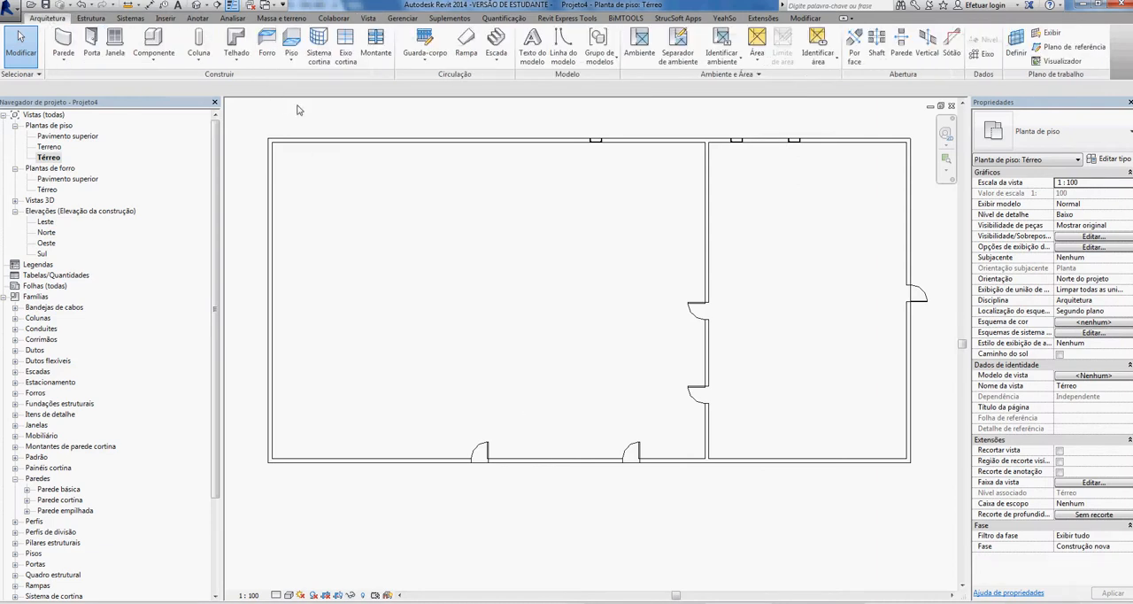
left_click(237, 63)
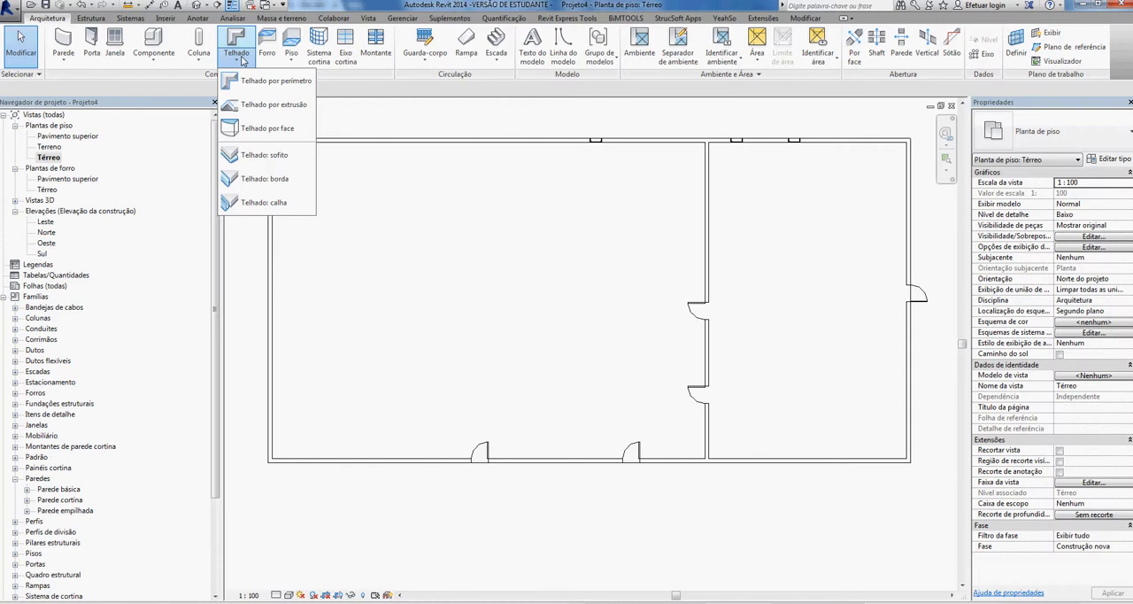
left_click(252, 81)
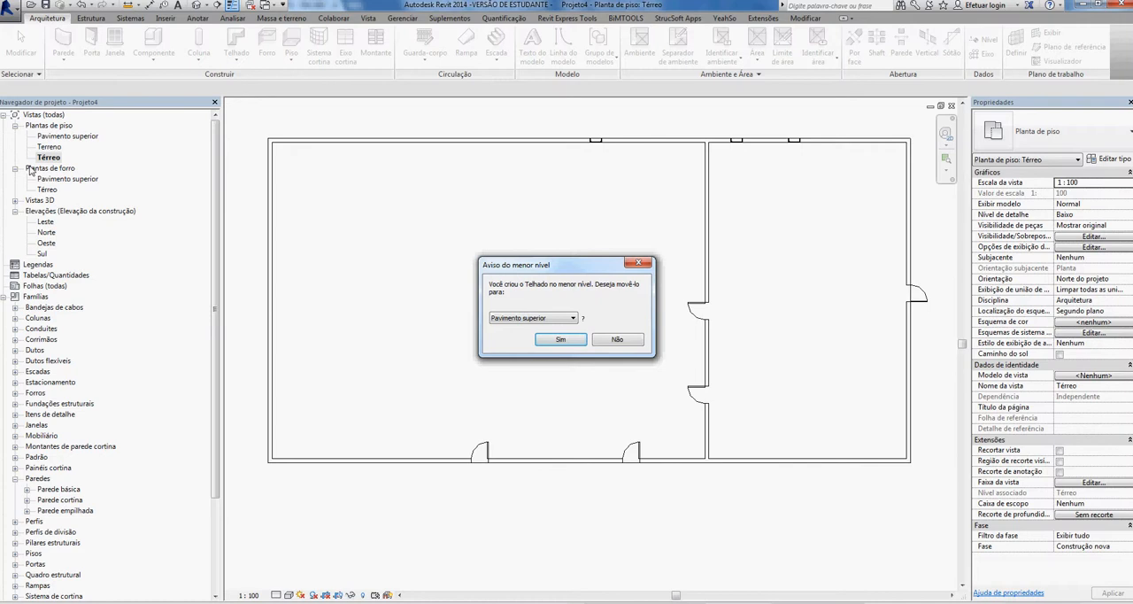
left_click(559, 339)
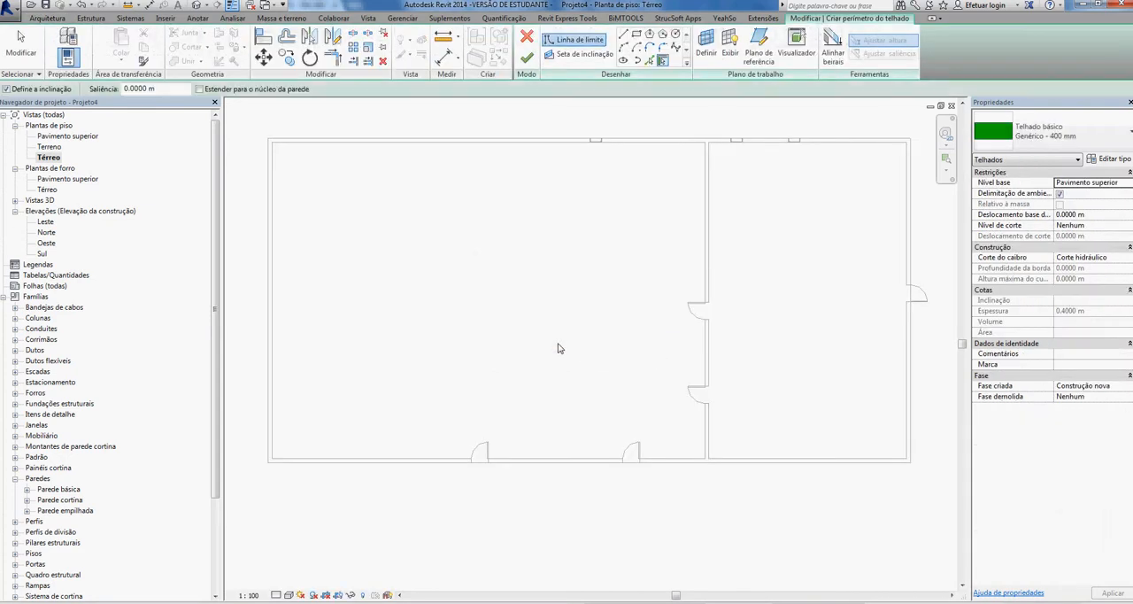
- Sketch a rectangular roof boundary along the outer faces of the exterior walls
left_click(636, 33)
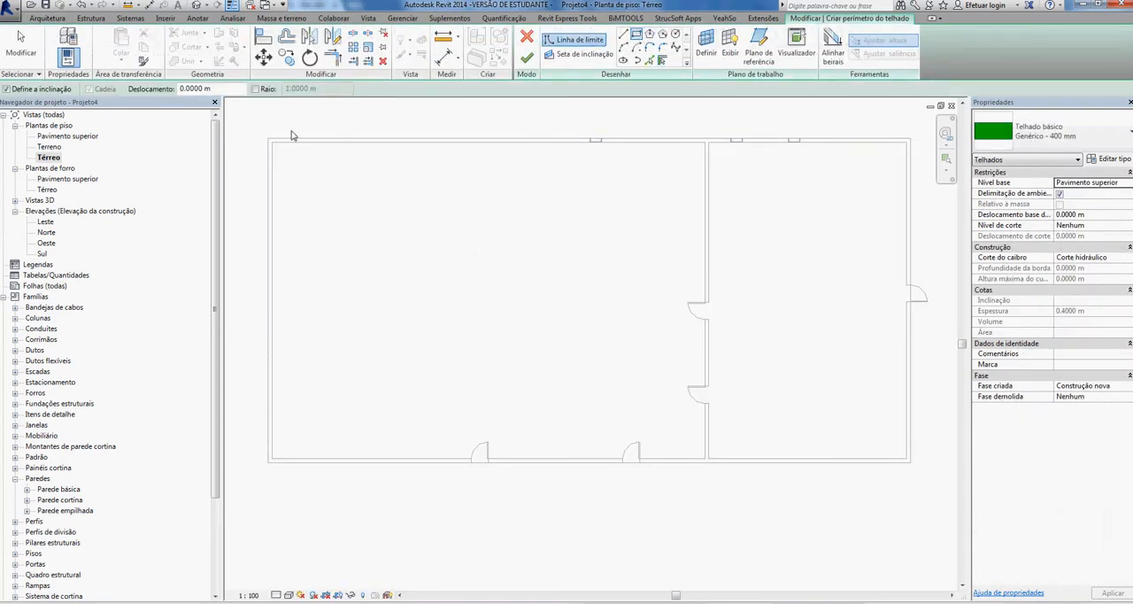
left_click(270, 139)
left_click(690, 429)
left_click(909, 462)
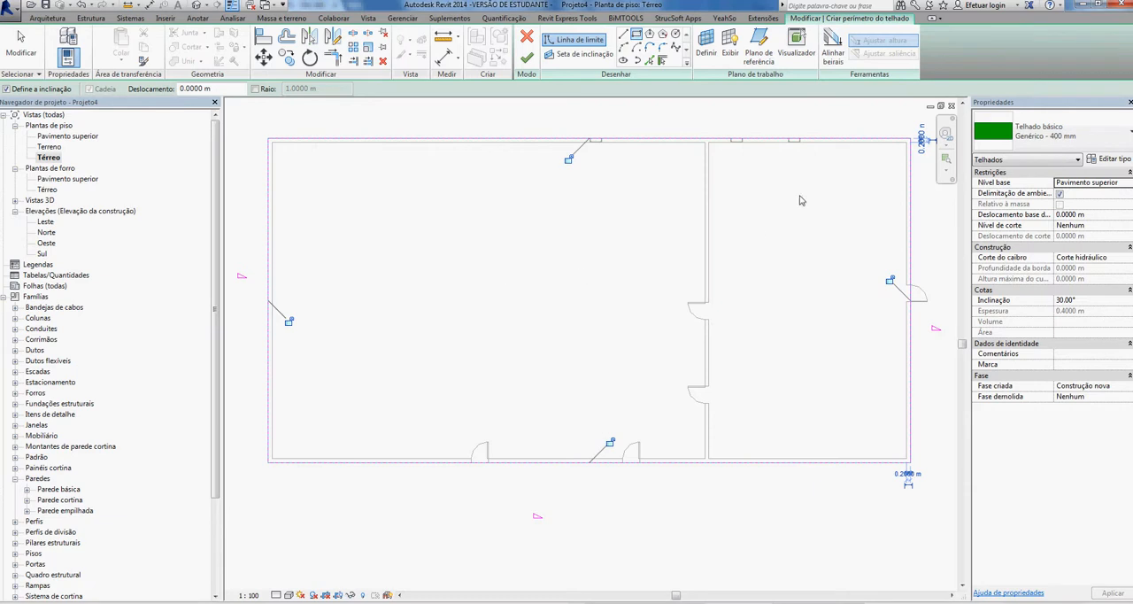
key("Escape")
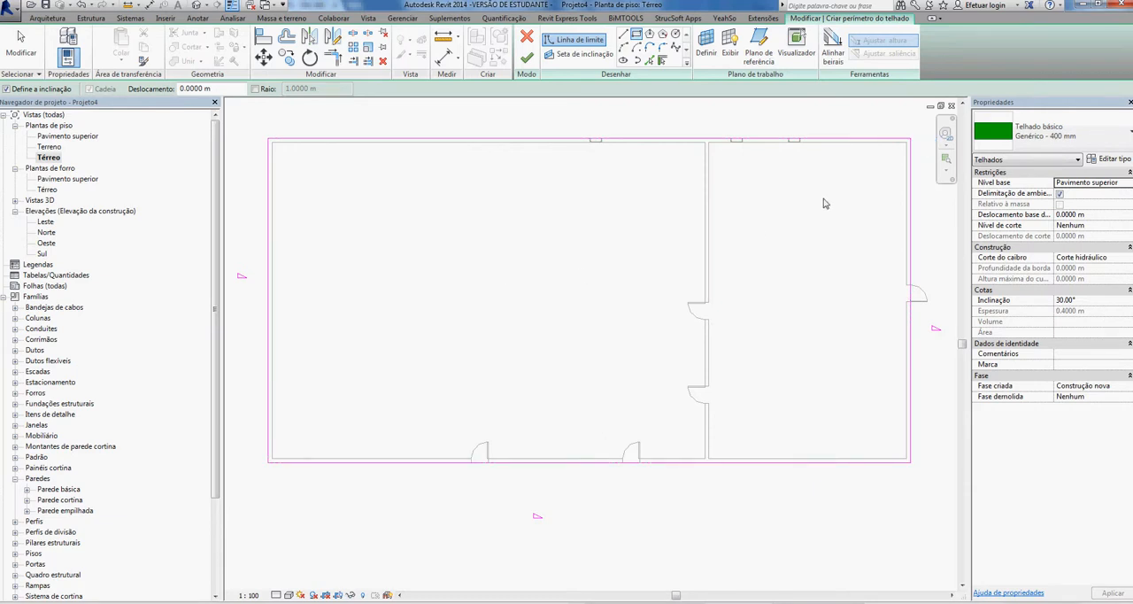
- Offset the upper roof boundary line 0.2 m outward from the outer face of the upper wall
middle_click_drag(846, 187, 784, 229)
key("Escape")
scroll(845, 185, "up", 3)
left_click(827, 179)
scroll(863, 182, "up", 3)
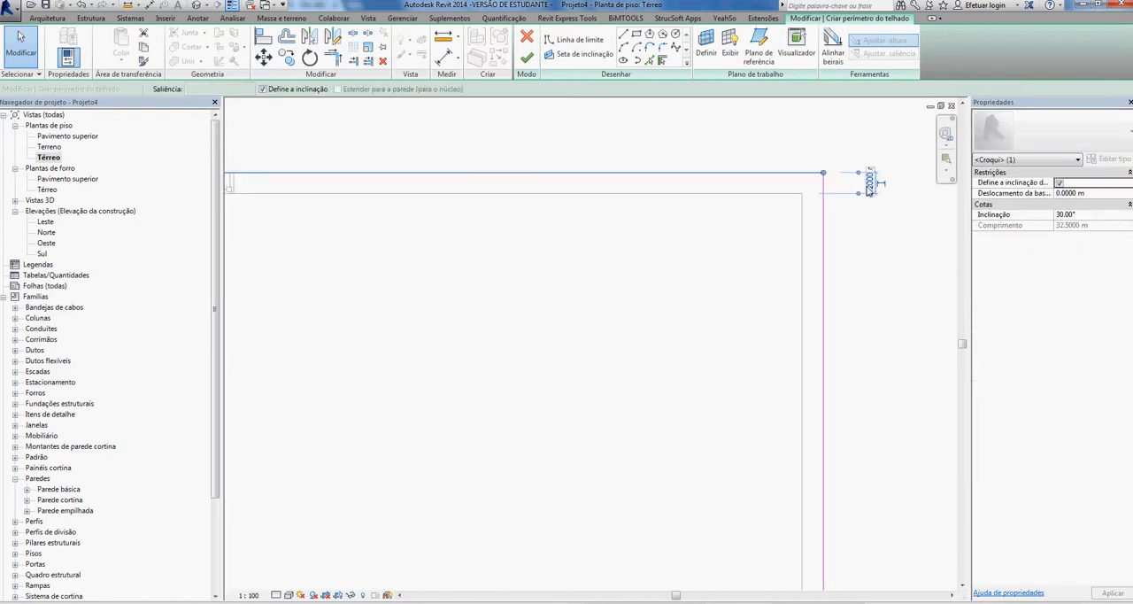
left_click_drag(793, 179, 793, 145)
left_click(837, 161)
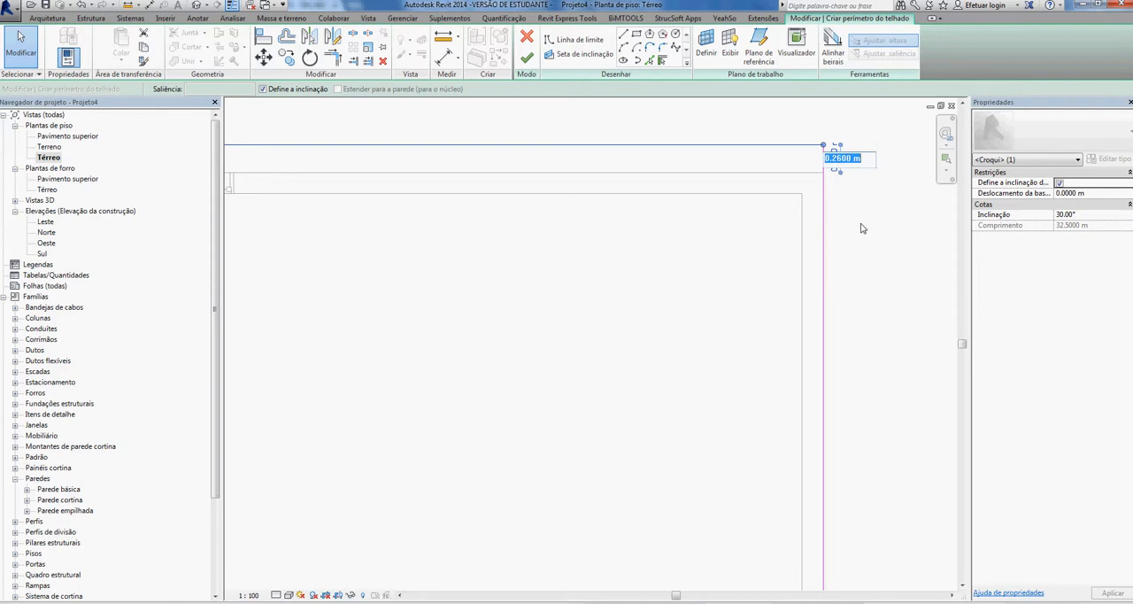
type("0.2")
key("Return")
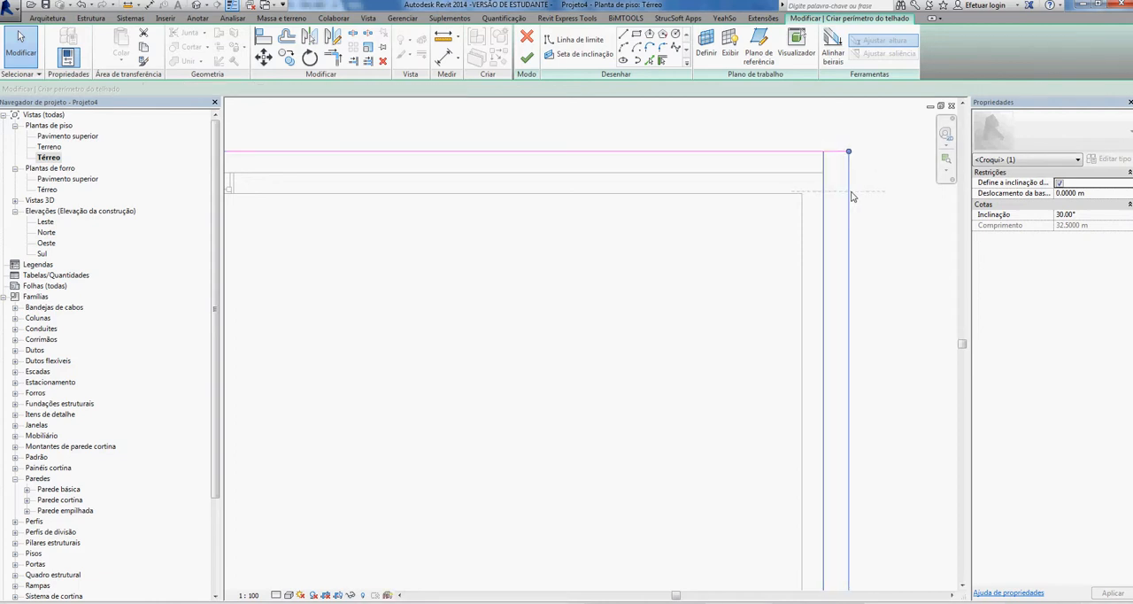
- Offset the right-hand roof boundary line 0.2 m outward from the outer face of the right wall
scroll(856, 211, "down", 4)
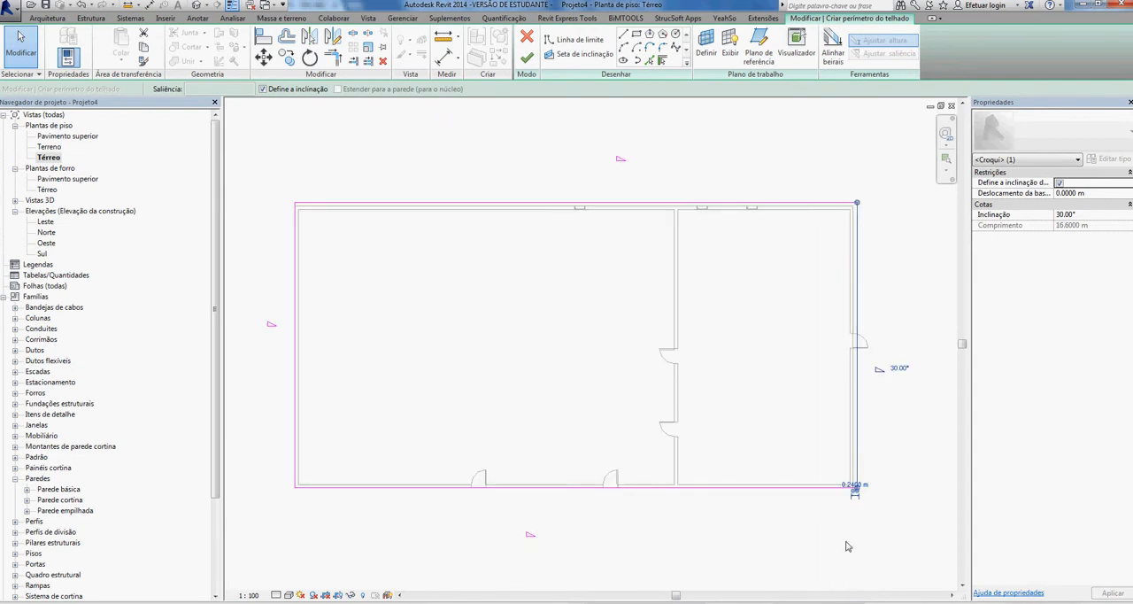
scroll(861, 498, "up", 4)
scroll(862, 498, "up", 3)
left_click(815, 478)
type("0.2")
key("Return")
scroll(690, 497, "down", 4)
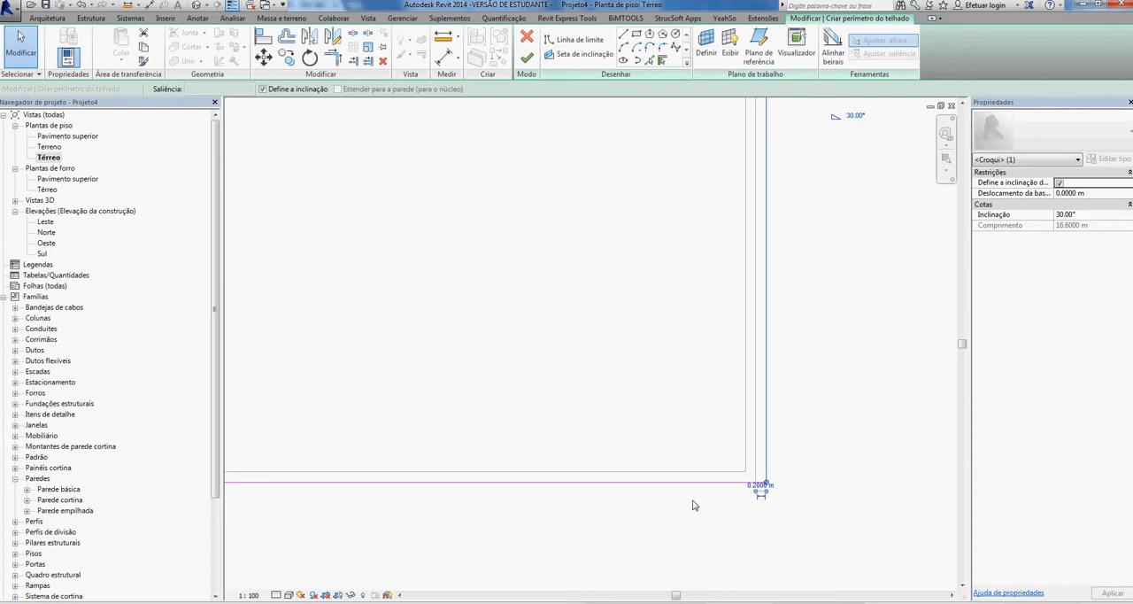
- Offset the left-hand roof boundary line 0.2 m outward from the outer face of the left wall
scroll(432, 442, "up", 2)
left_click(430, 434)
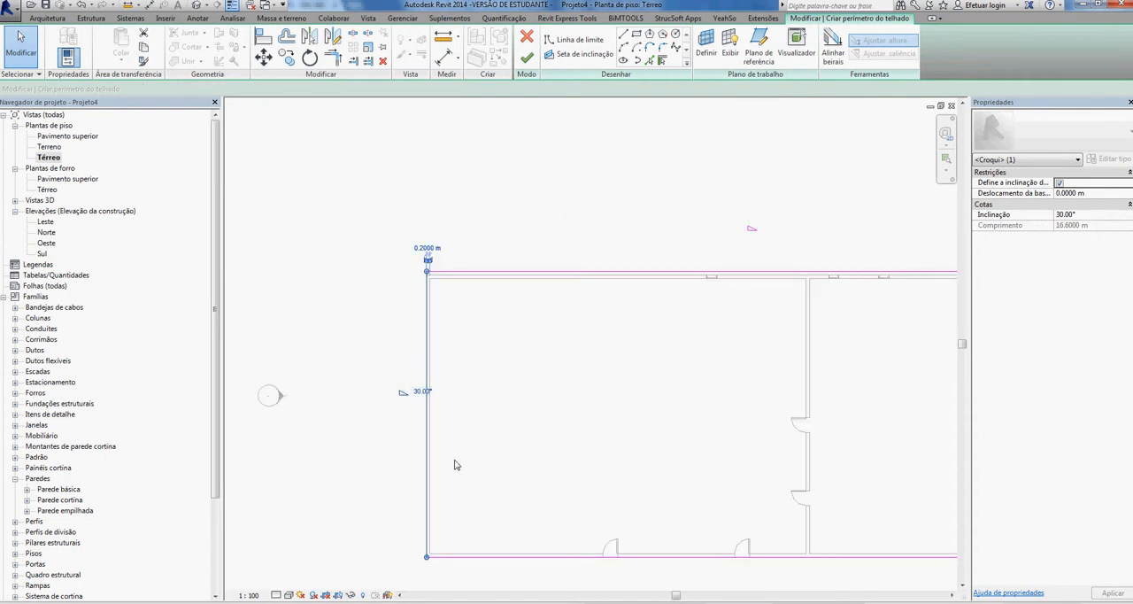
scroll(455, 464, "up", 3)
left_click_drag(462, 454, 447, 453)
scroll(469, 478, "down", 3)
scroll(456, 283, "up", 3)
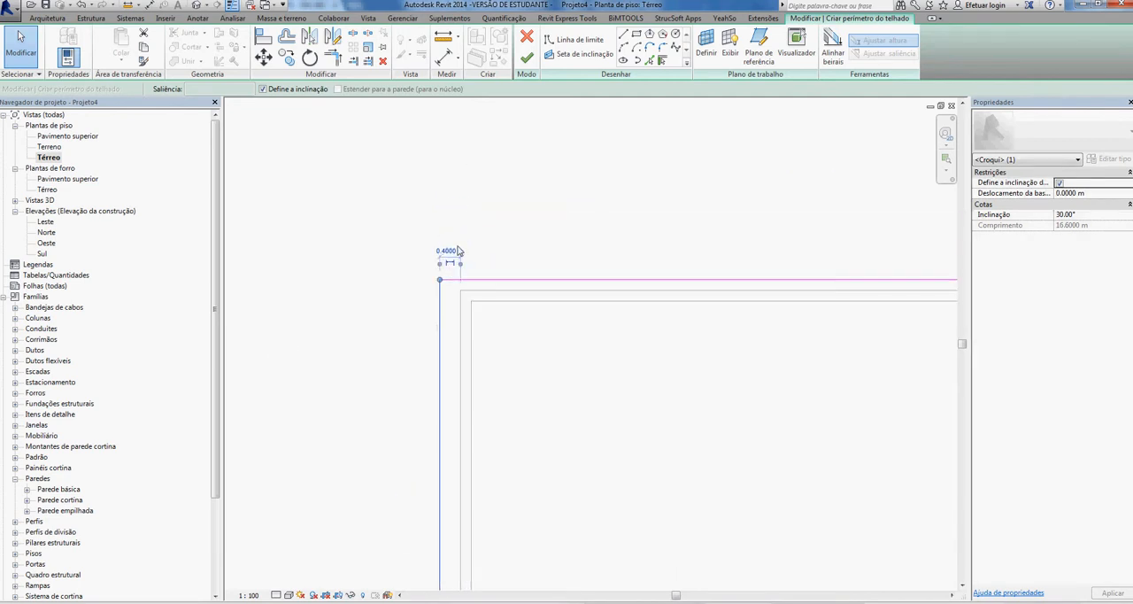
left_click(447, 248)
type("0.2")
key("Return")
scroll(623, 383, "down", 1)
scroll(637, 380, "down", 3)
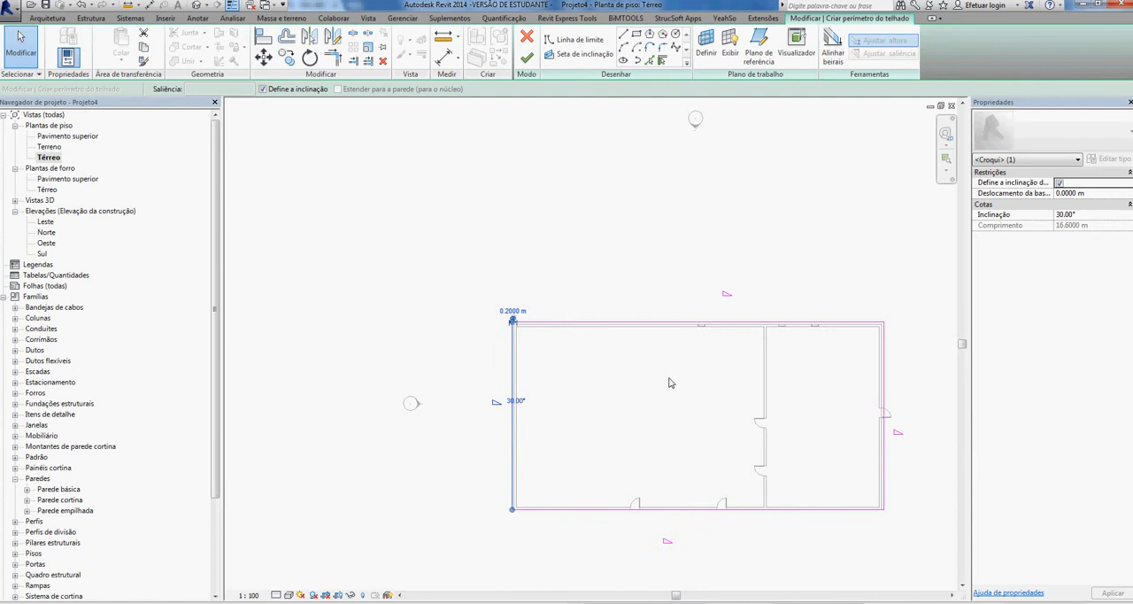
- Offset the lower roof boundary line 0.2 m outward from the outer face of the lower wall
left_click(610, 364)
scroll(460, 458, "up", 4)
left_click(430, 450)
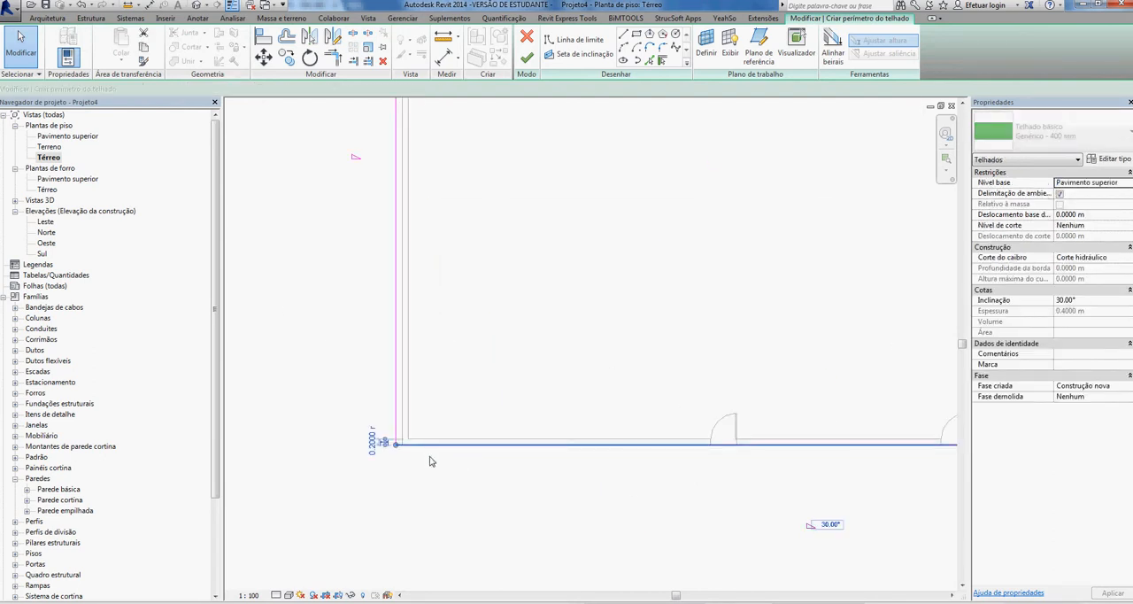
left_click_drag(431, 461, 414, 463)
left_click(376, 456)
type("0.")
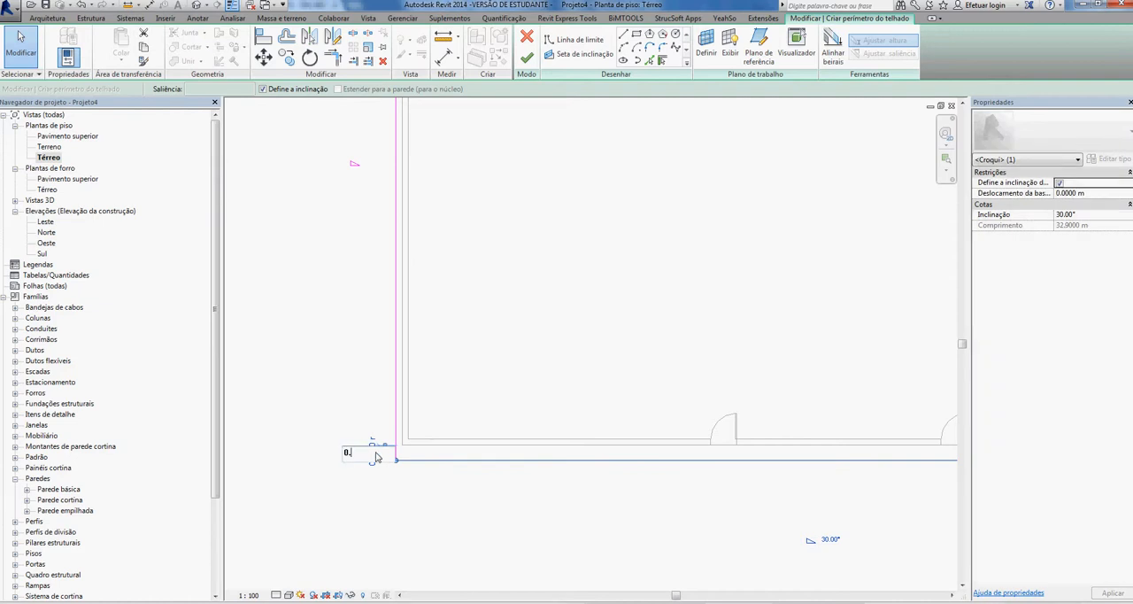
type("2")
key("Return")
- Finish the footprint sketch to create the Genérico - 400 mm roof and show the building in the 3D view
scroll(460, 498, "down", 4)
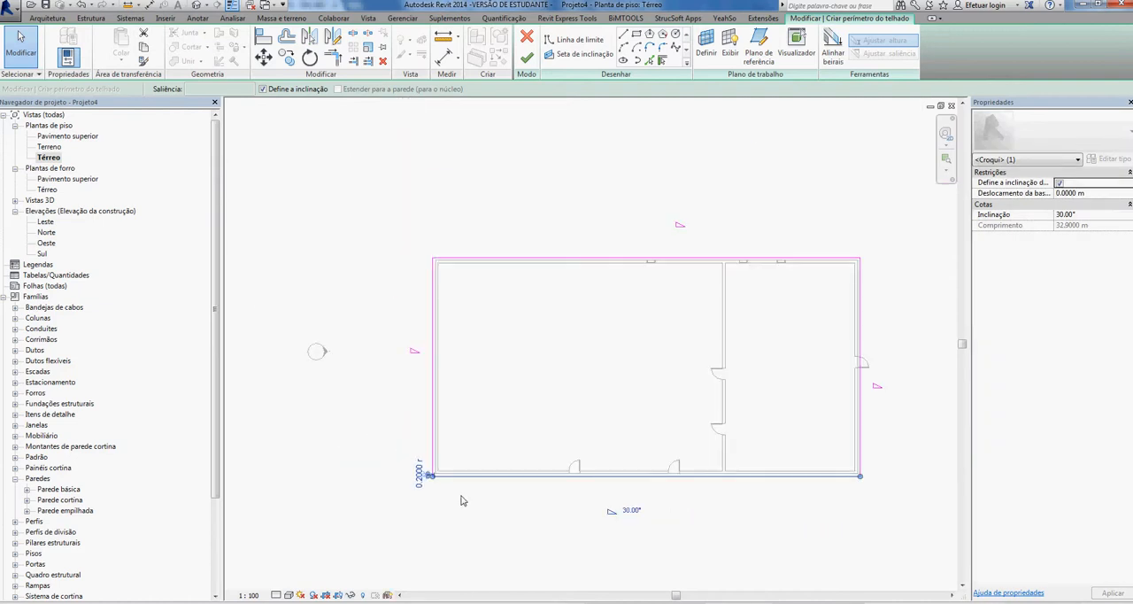
left_click(567, 396)
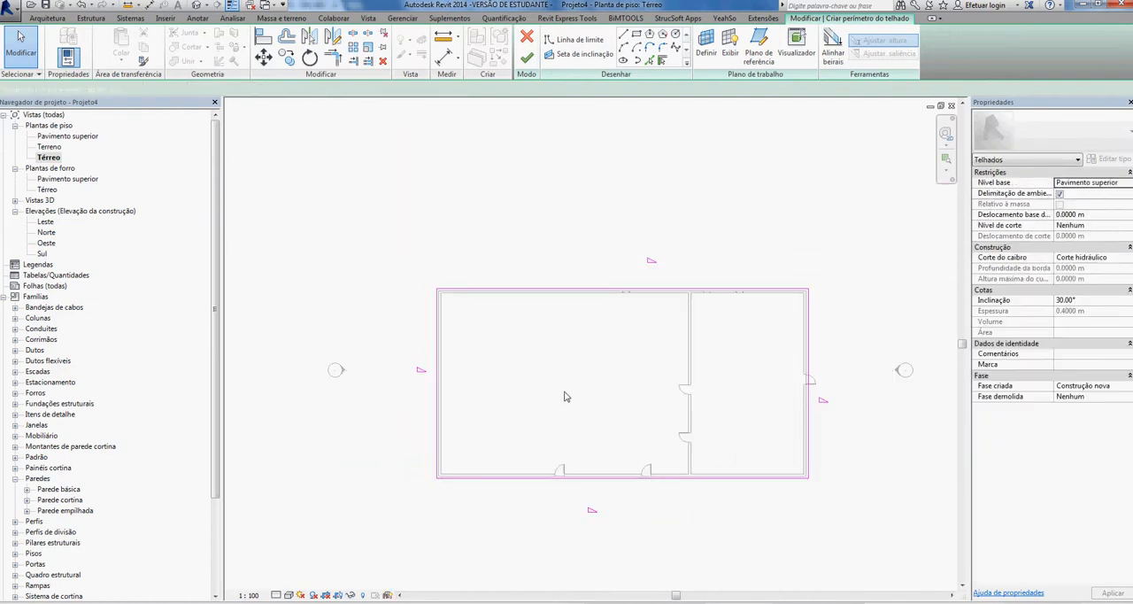
left_click(527, 59)
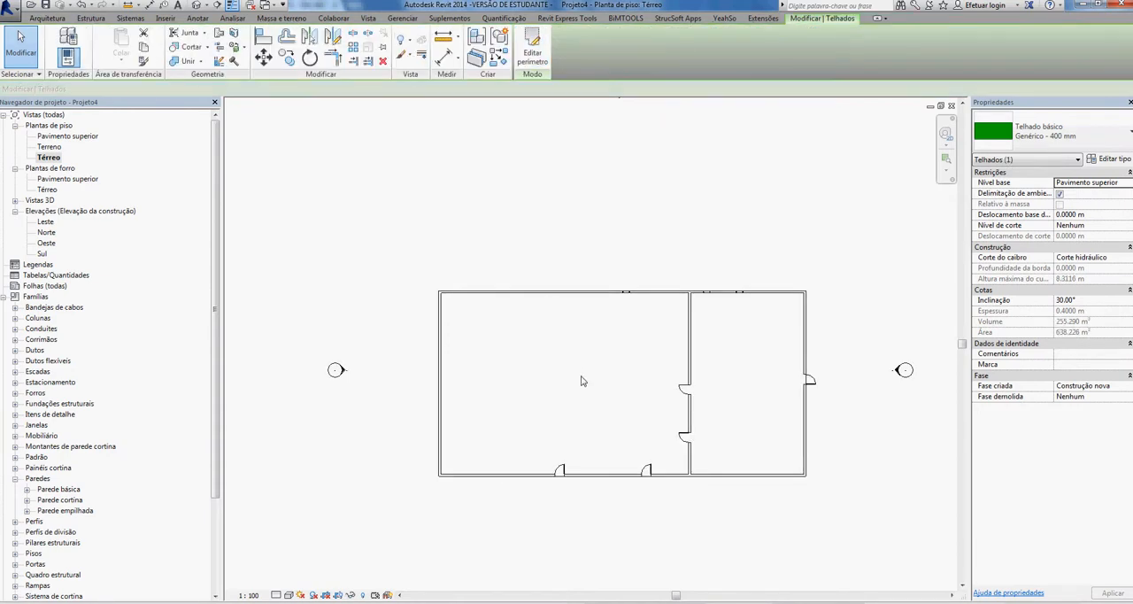
left_click(198, 7)
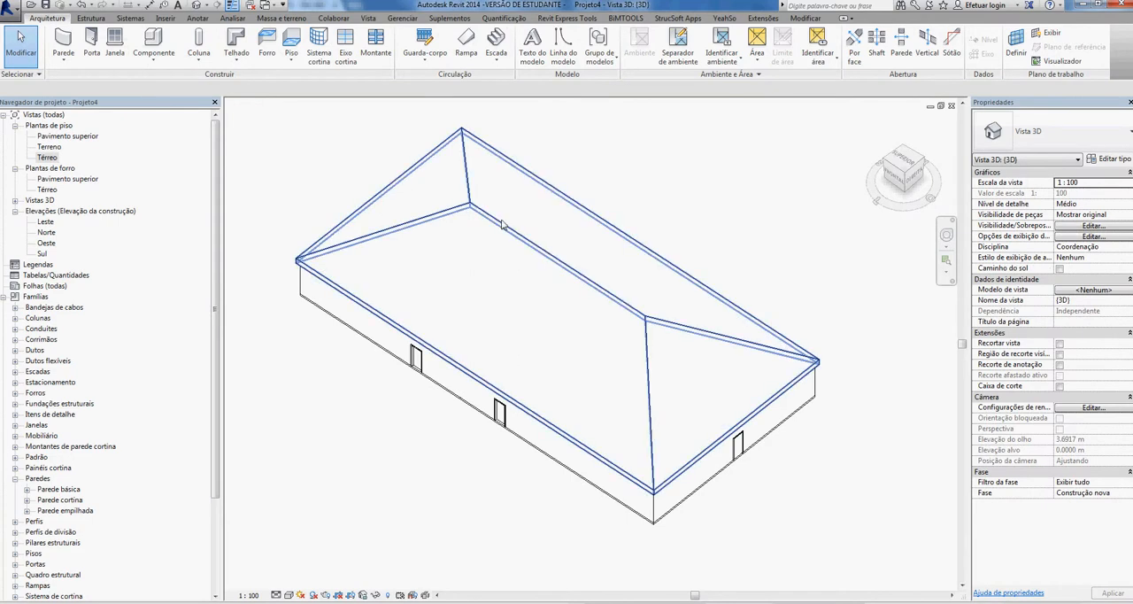
- Select the roof and the floor in turn in the 3D view to examine them, and clear the selection
left_click(502, 225)
left_click(362, 418)
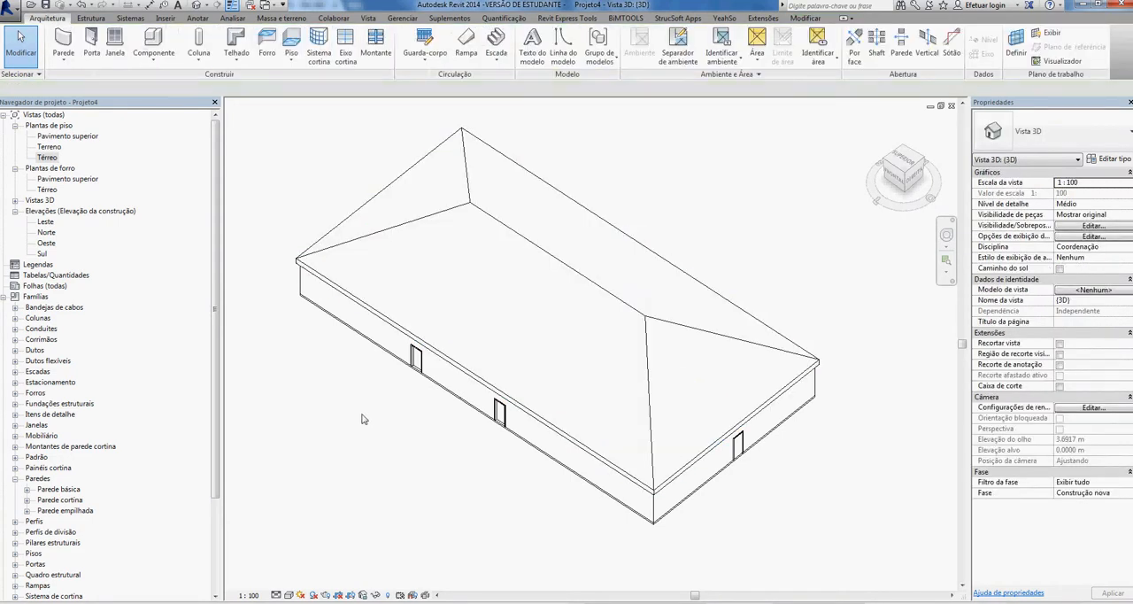
left_click(445, 389)
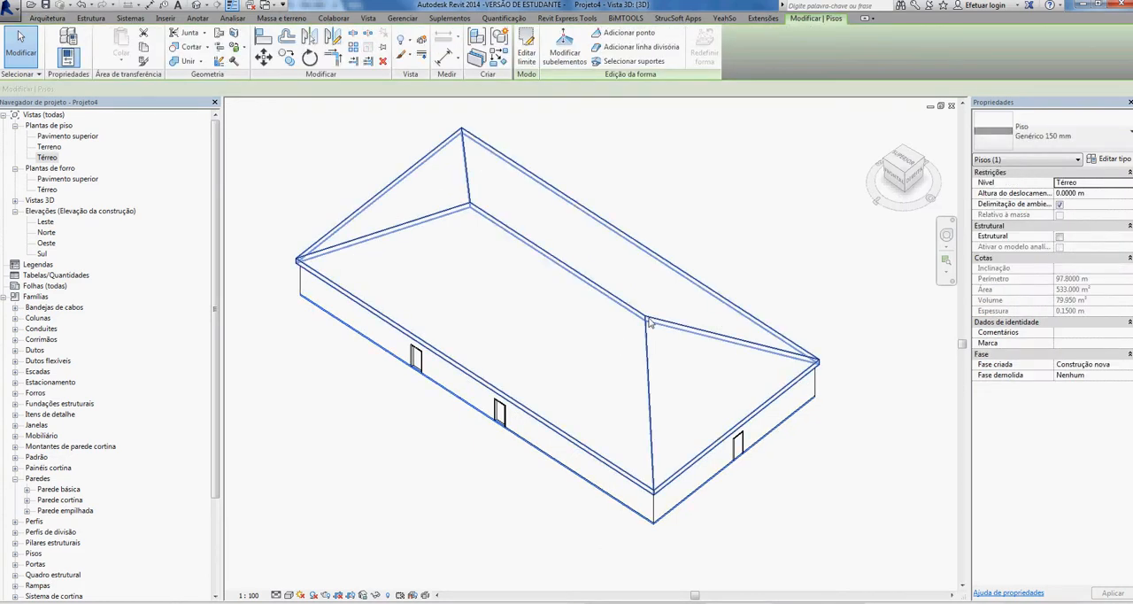
left_click(645, 319)
left_click(354, 485)
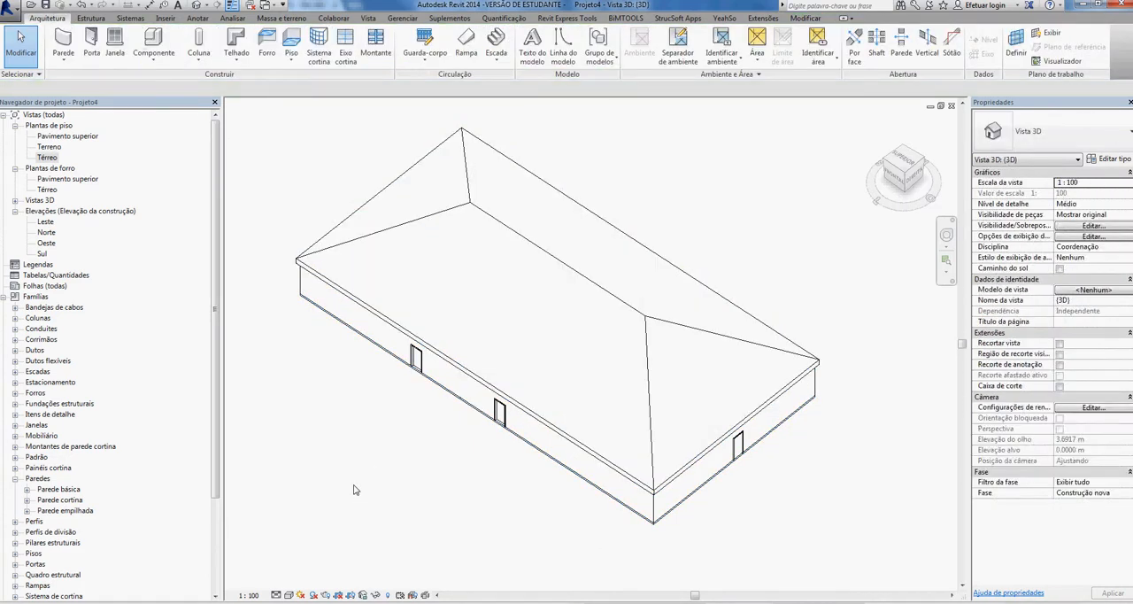